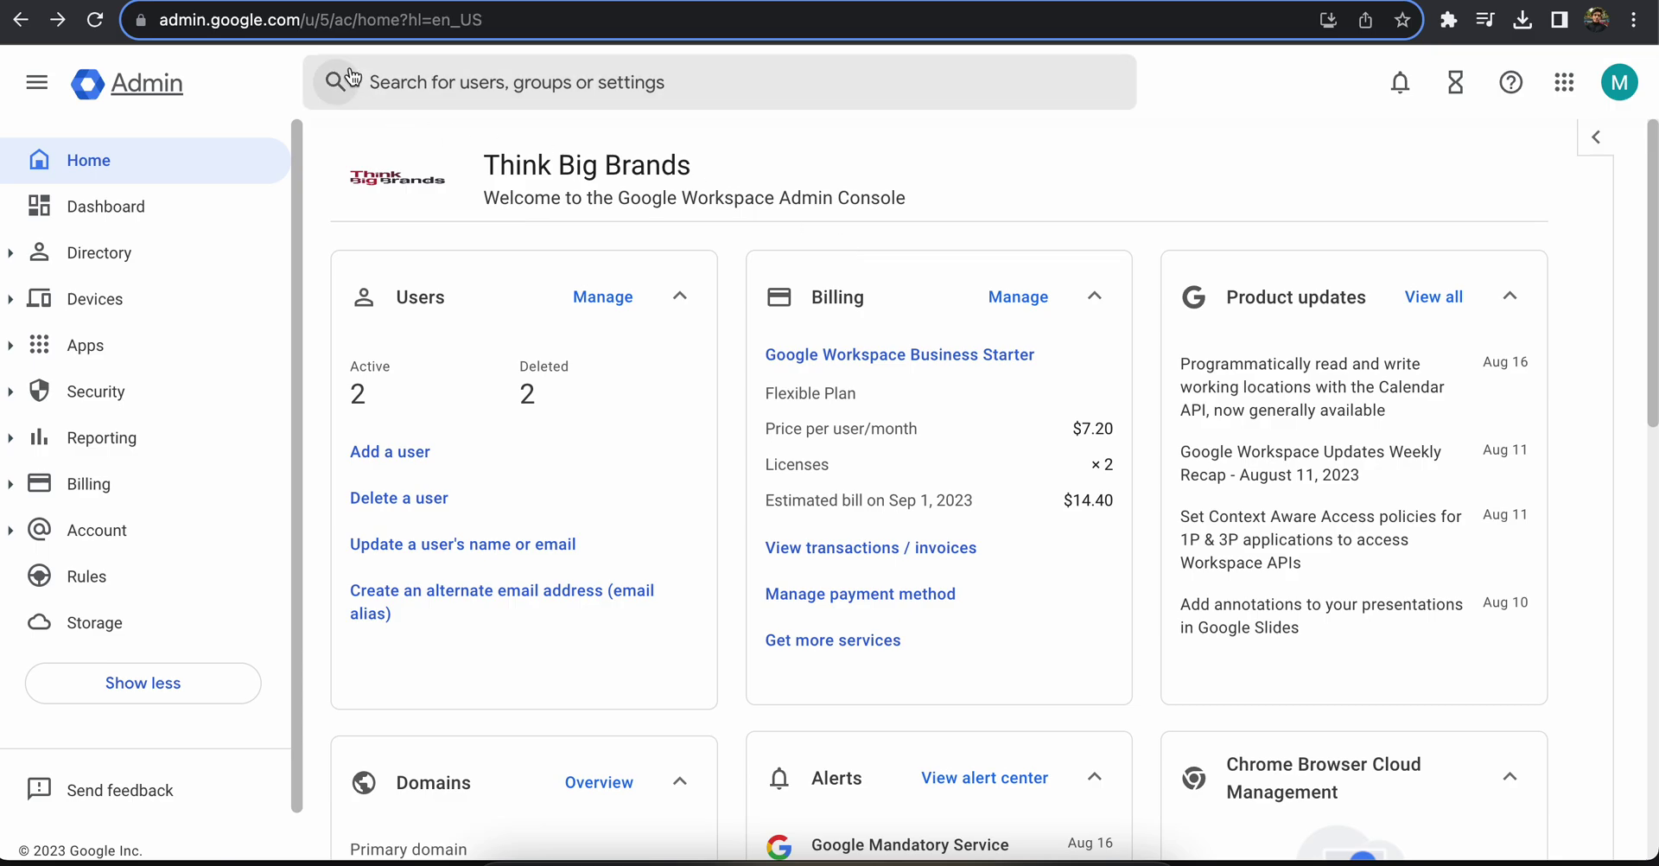
Start 'Update a user's name or email', pick the matching user, and proceed
{"action": "left_click", "coordinate": [164, 19]}
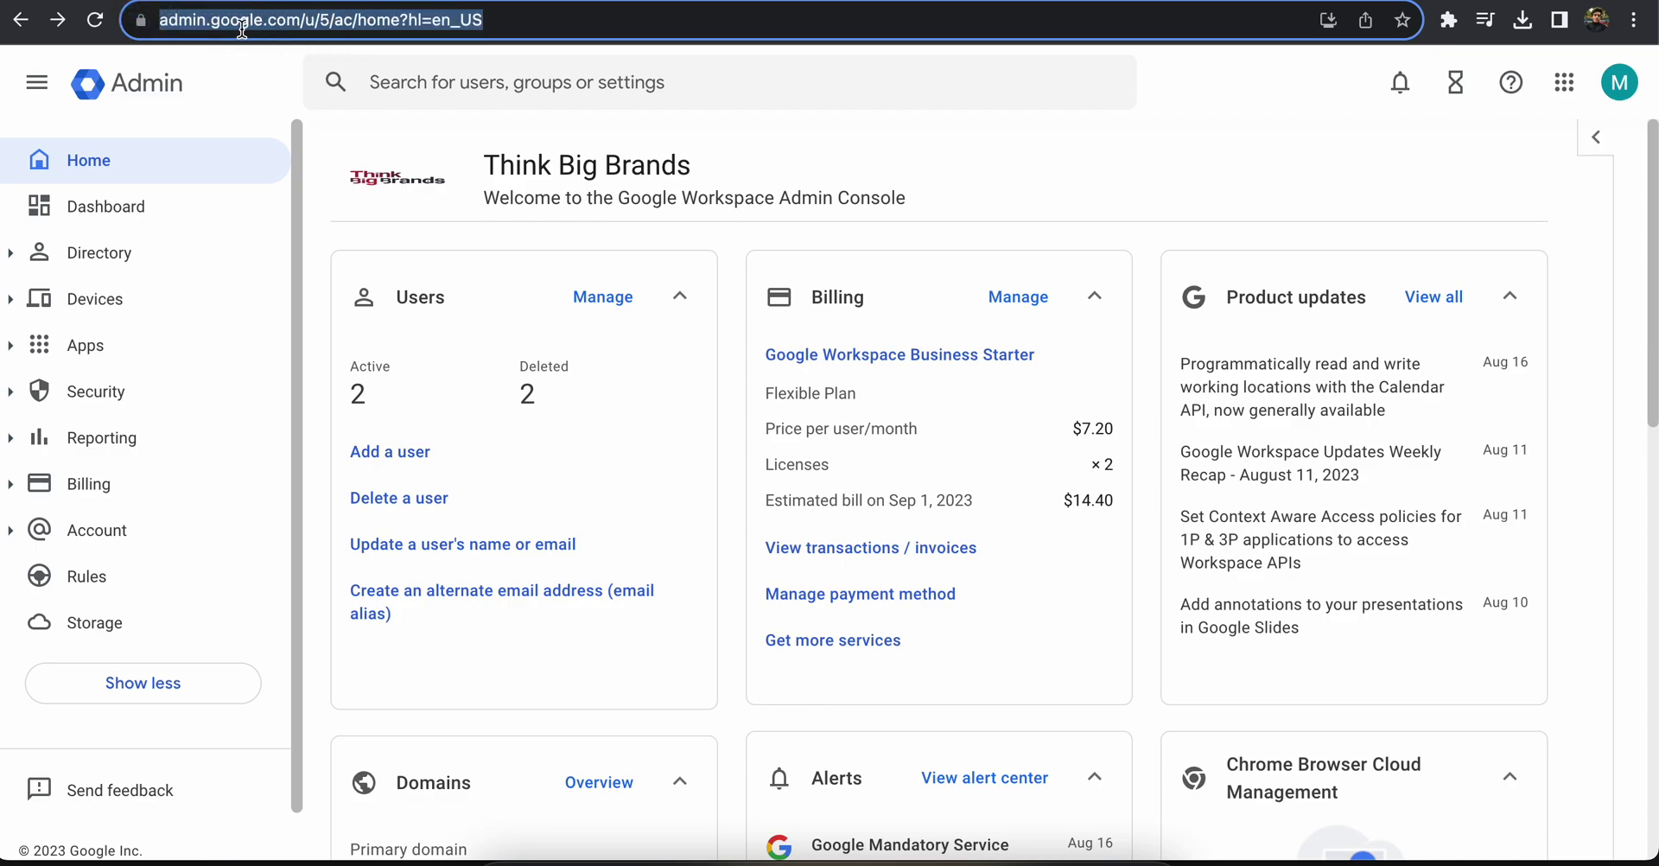
{"action": "left_click", "coordinate": [397, 273]}
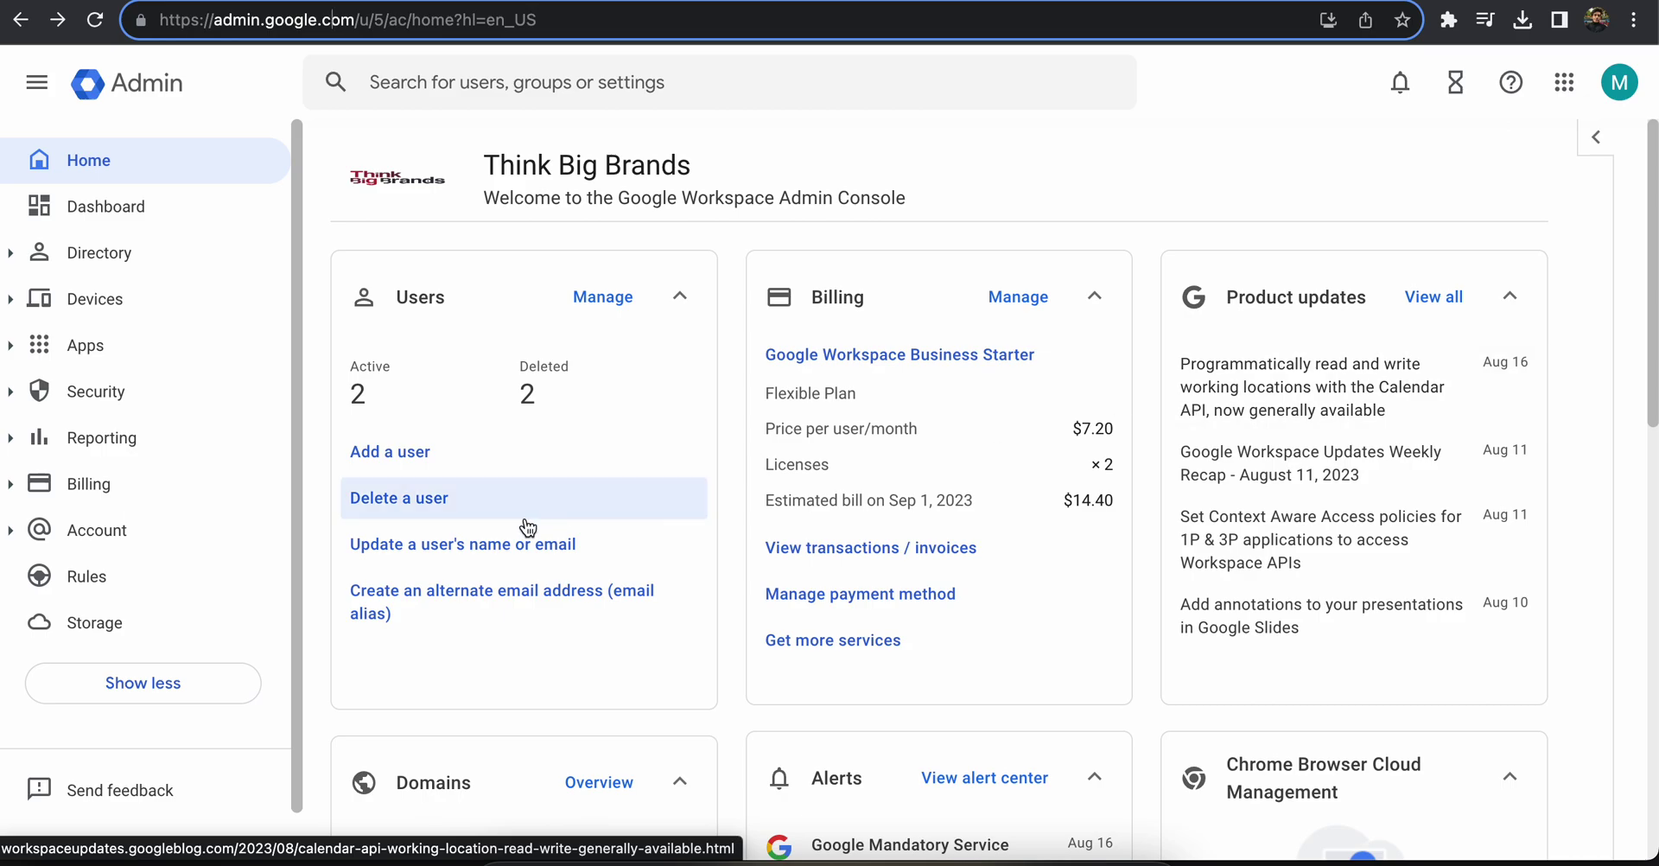
{"action": "left_click", "coordinate": [471, 545]}
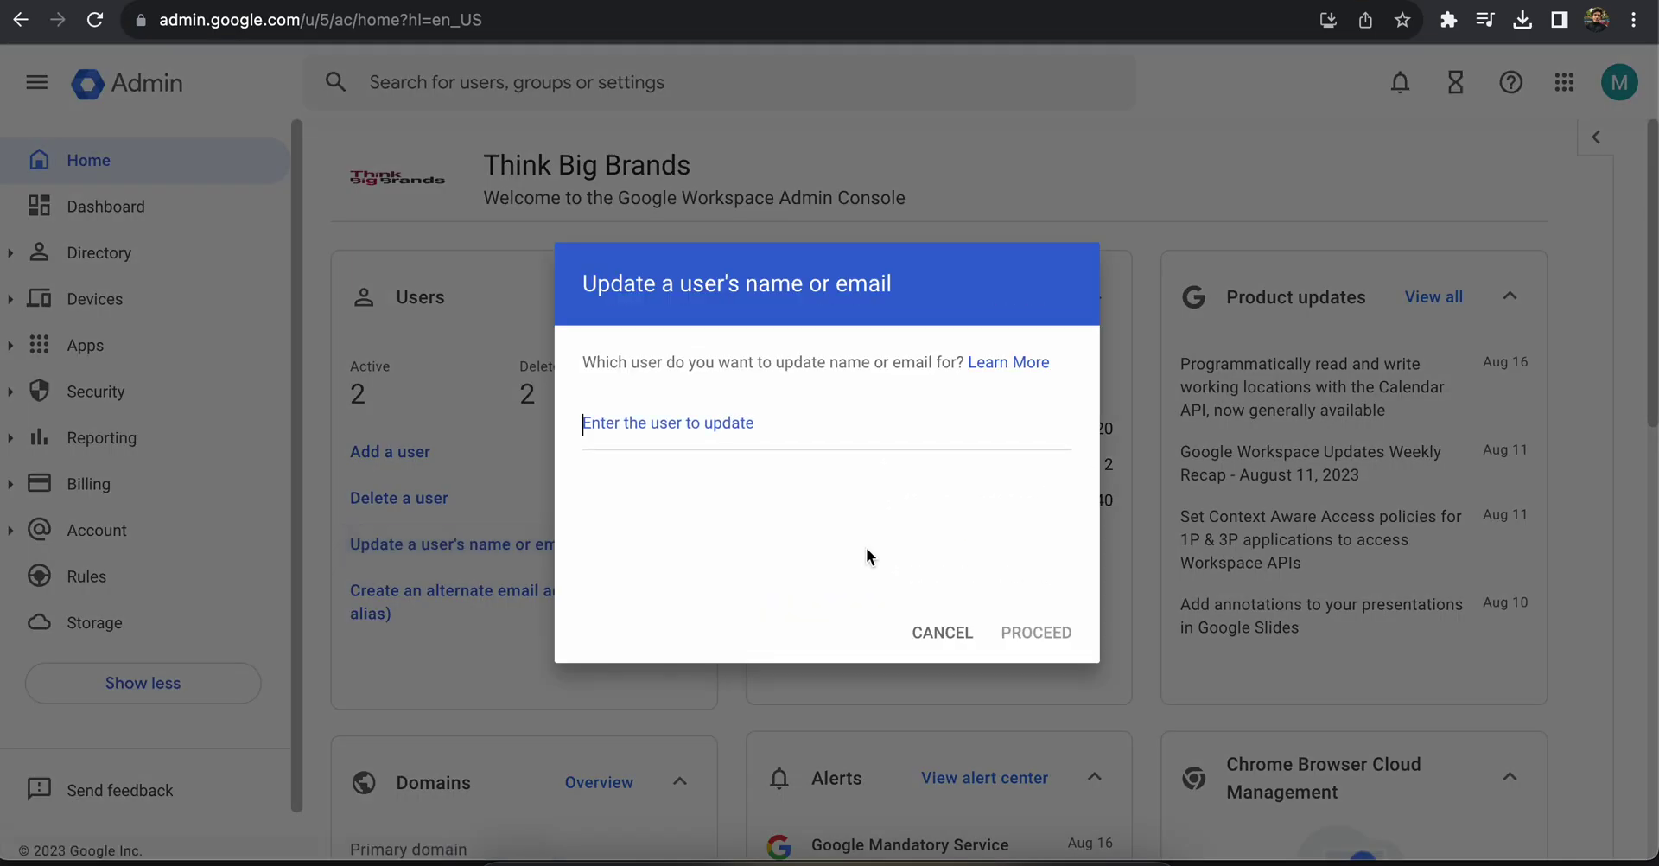
{"action": "left_click", "coordinate": [692, 438]}
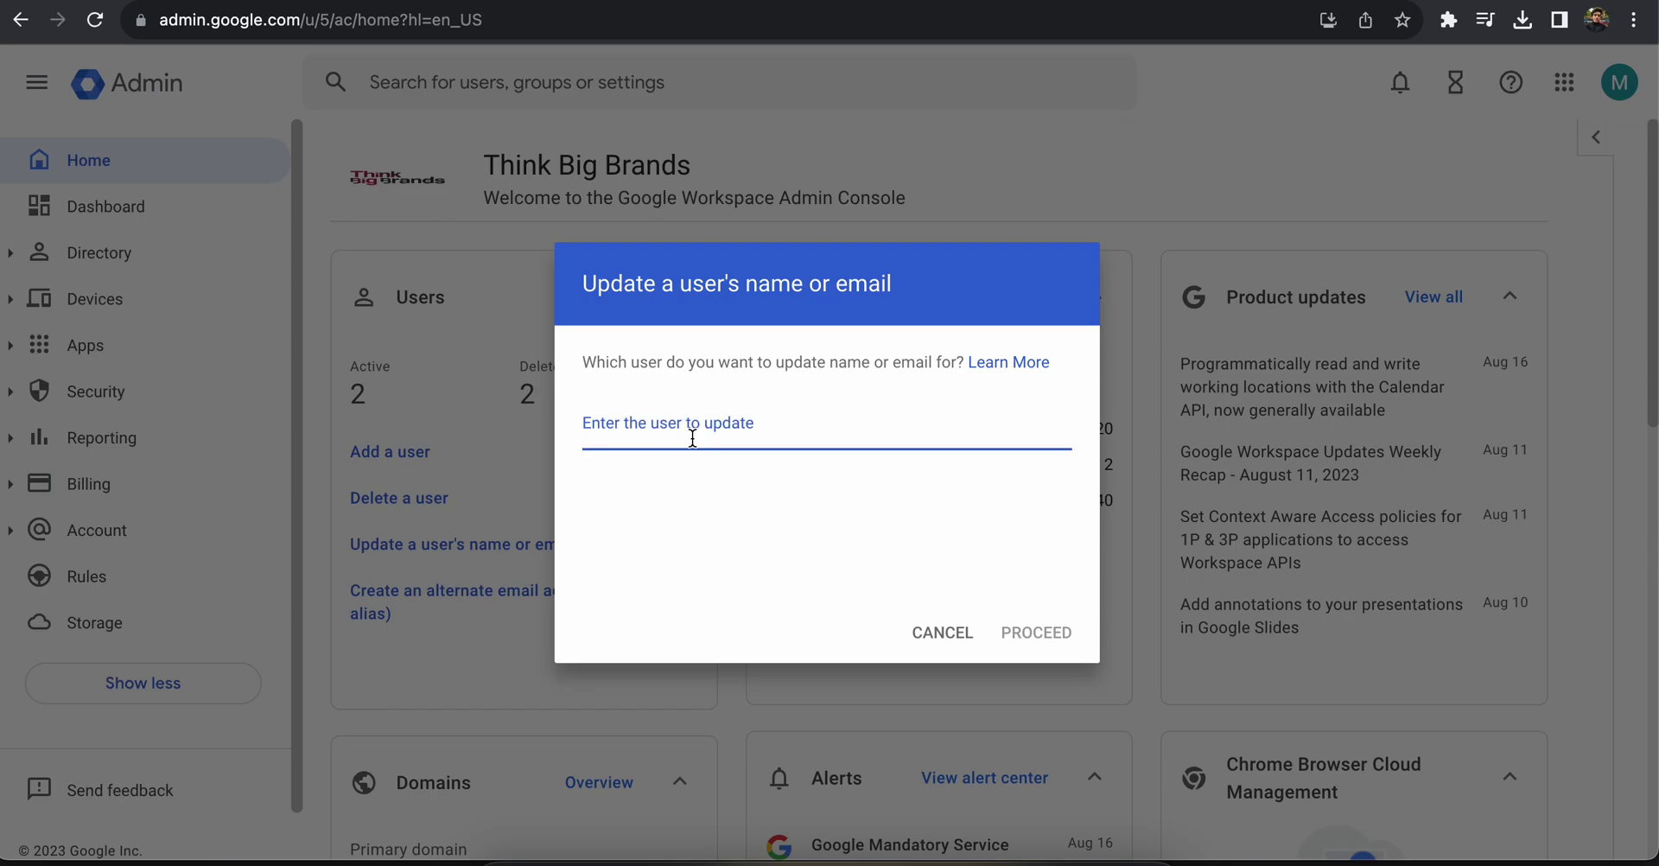
{"action": "type", "text": "Joy"}
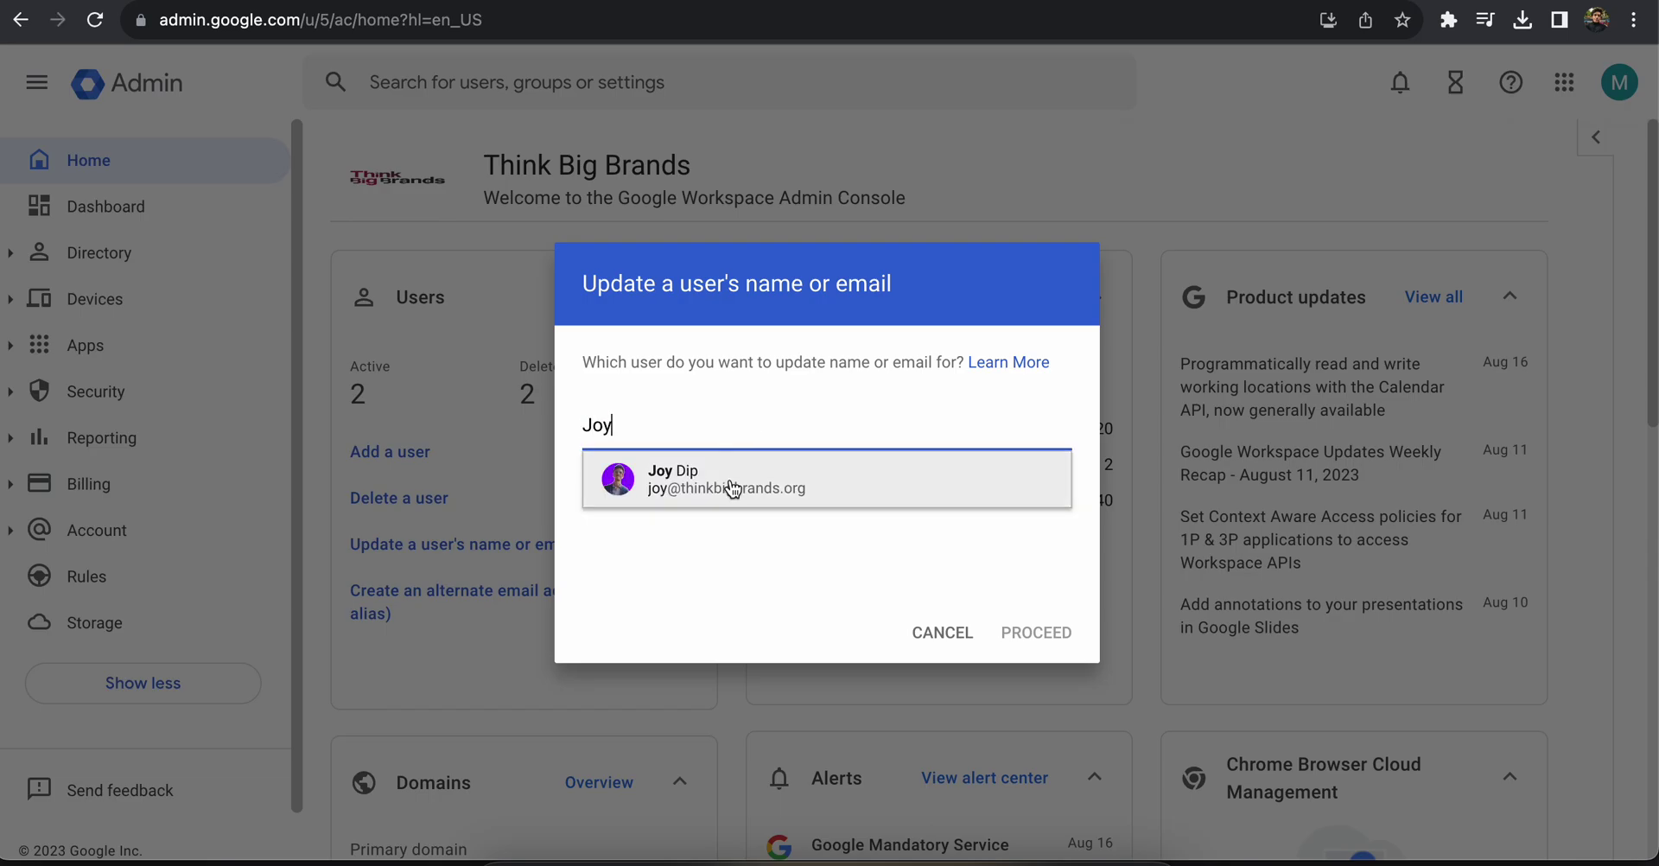
{"action": "left_click", "coordinate": [729, 484]}
{"action": "left_click", "coordinate": [1060, 633]}
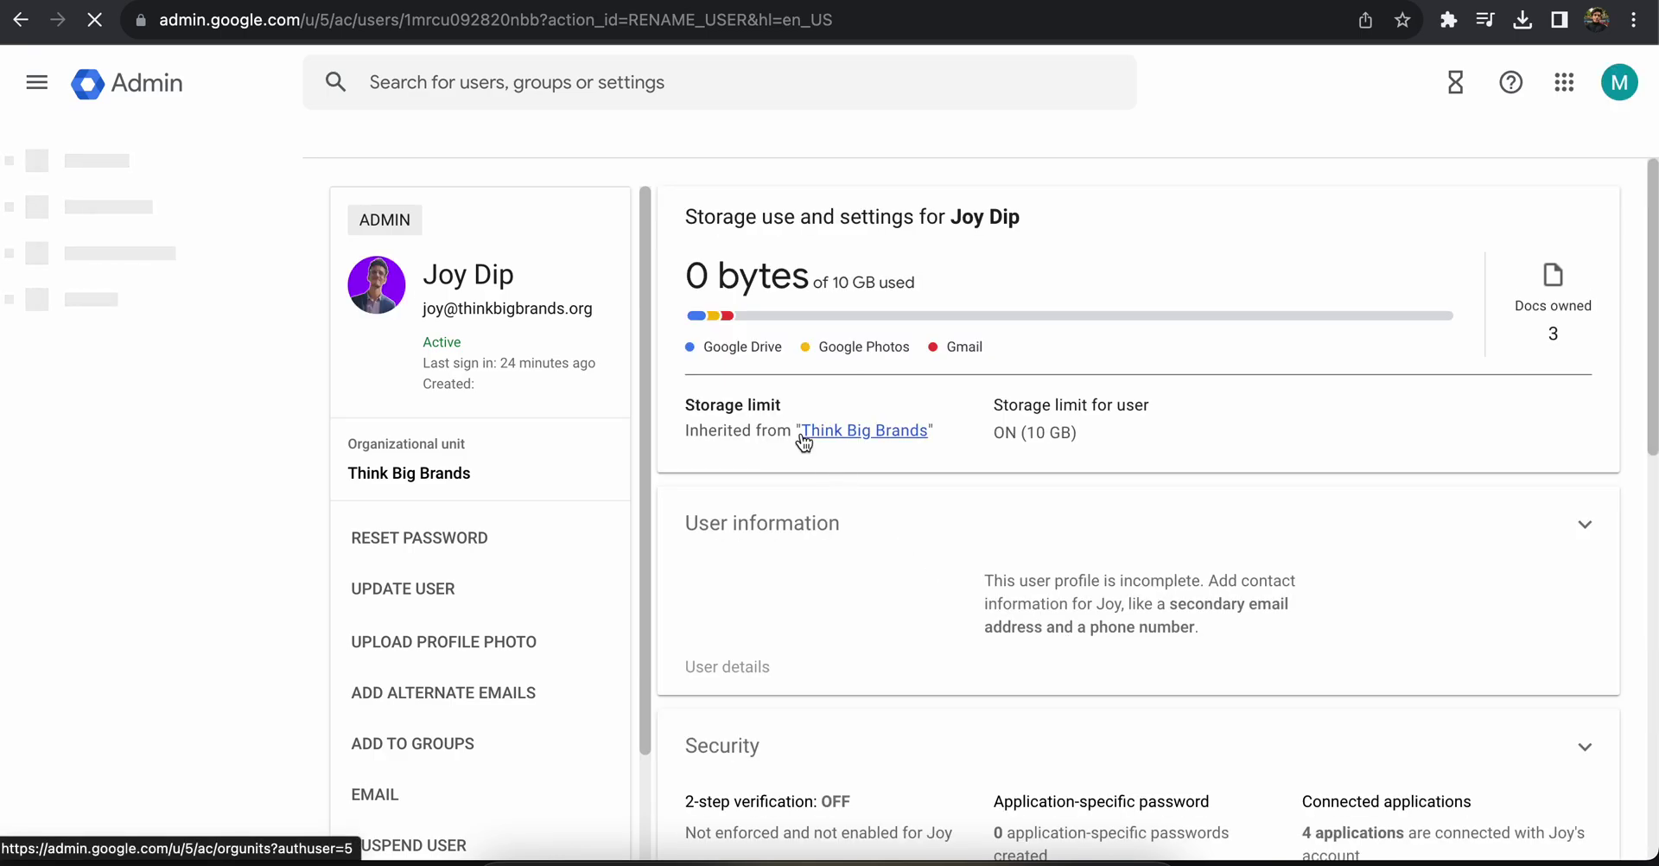
Go through the first name, last name and primary email fields without changing them
{"action": "double_click", "coordinate": [317, 443]}
{"action": "left_click", "coordinate": [883, 452]}
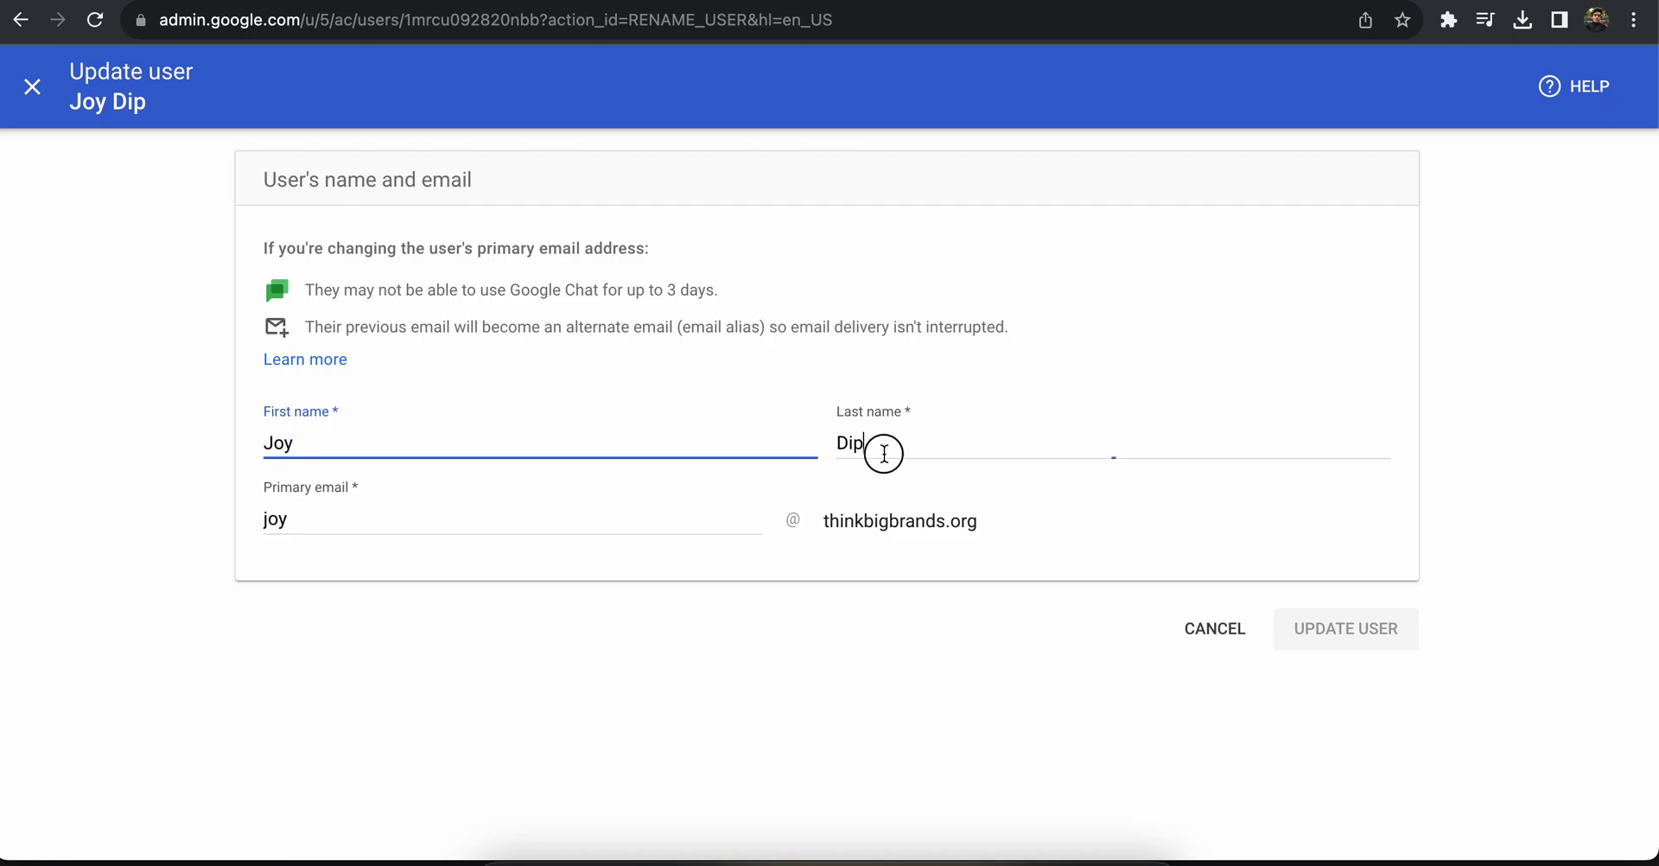
{"action": "left_click", "coordinate": [431, 525]}
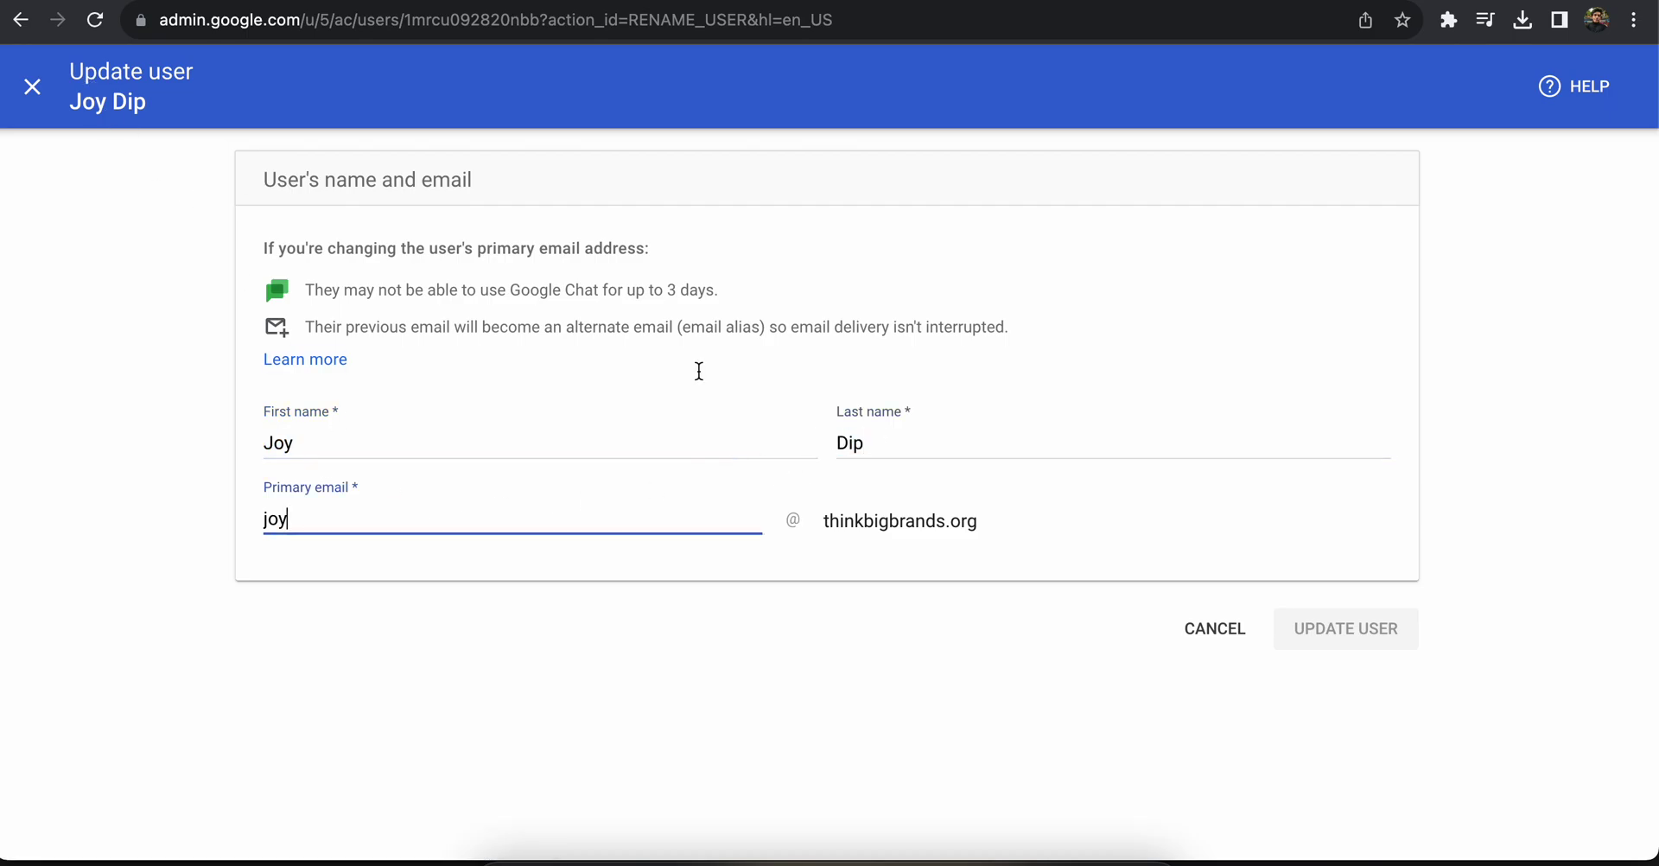
{"action": "left_click", "coordinate": [1363, 639]}
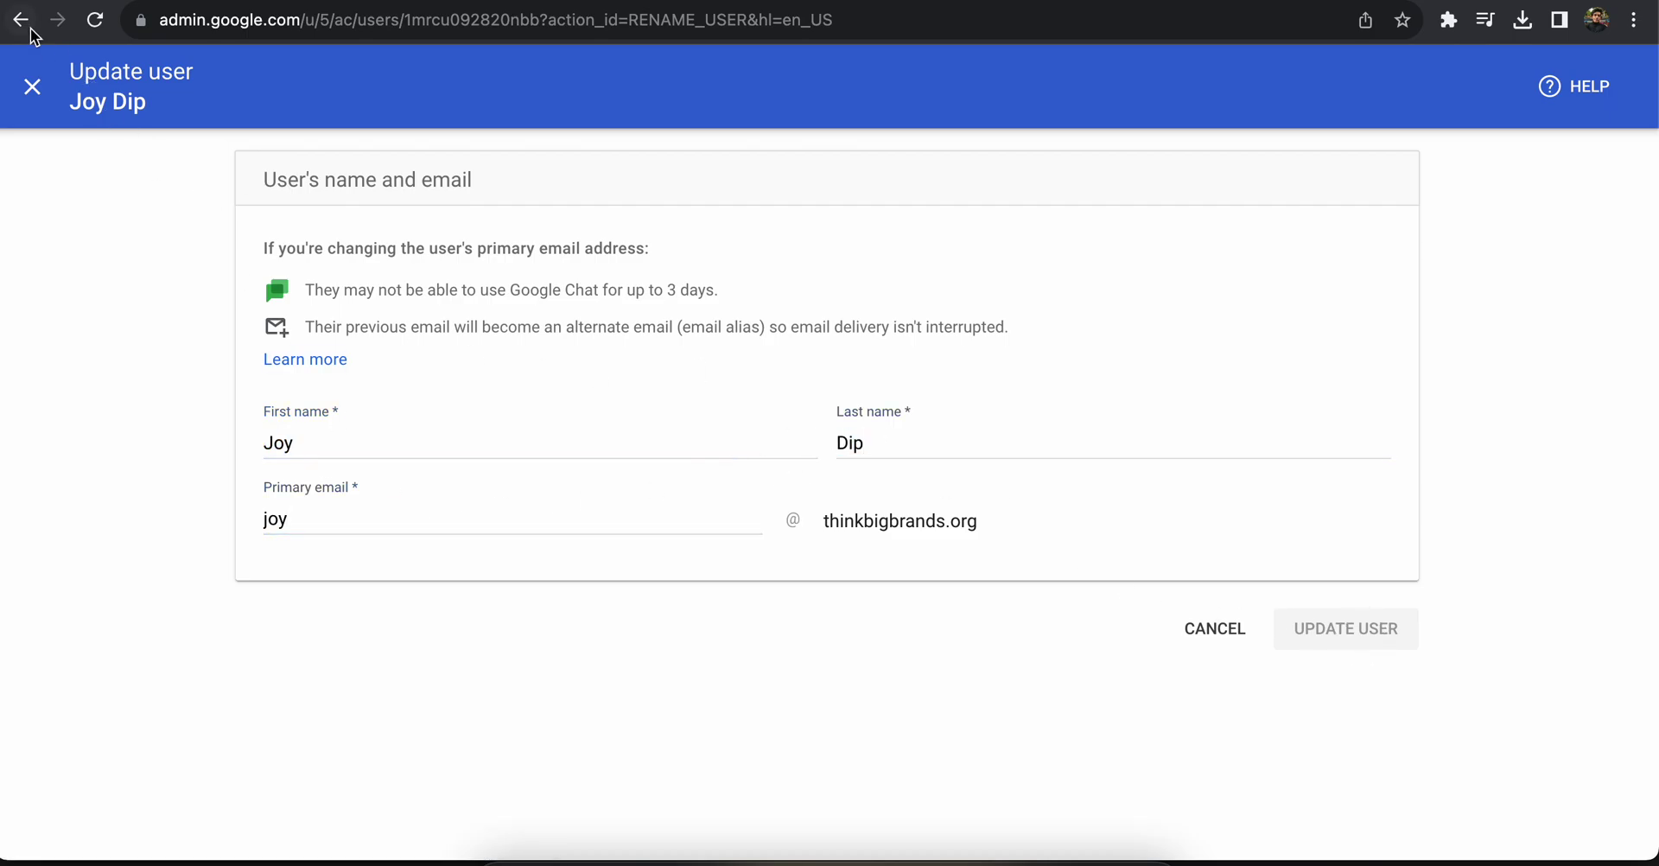
Return to the console home, expand Account and go to Account settings
{"action": "left_click", "coordinate": [32, 86]}
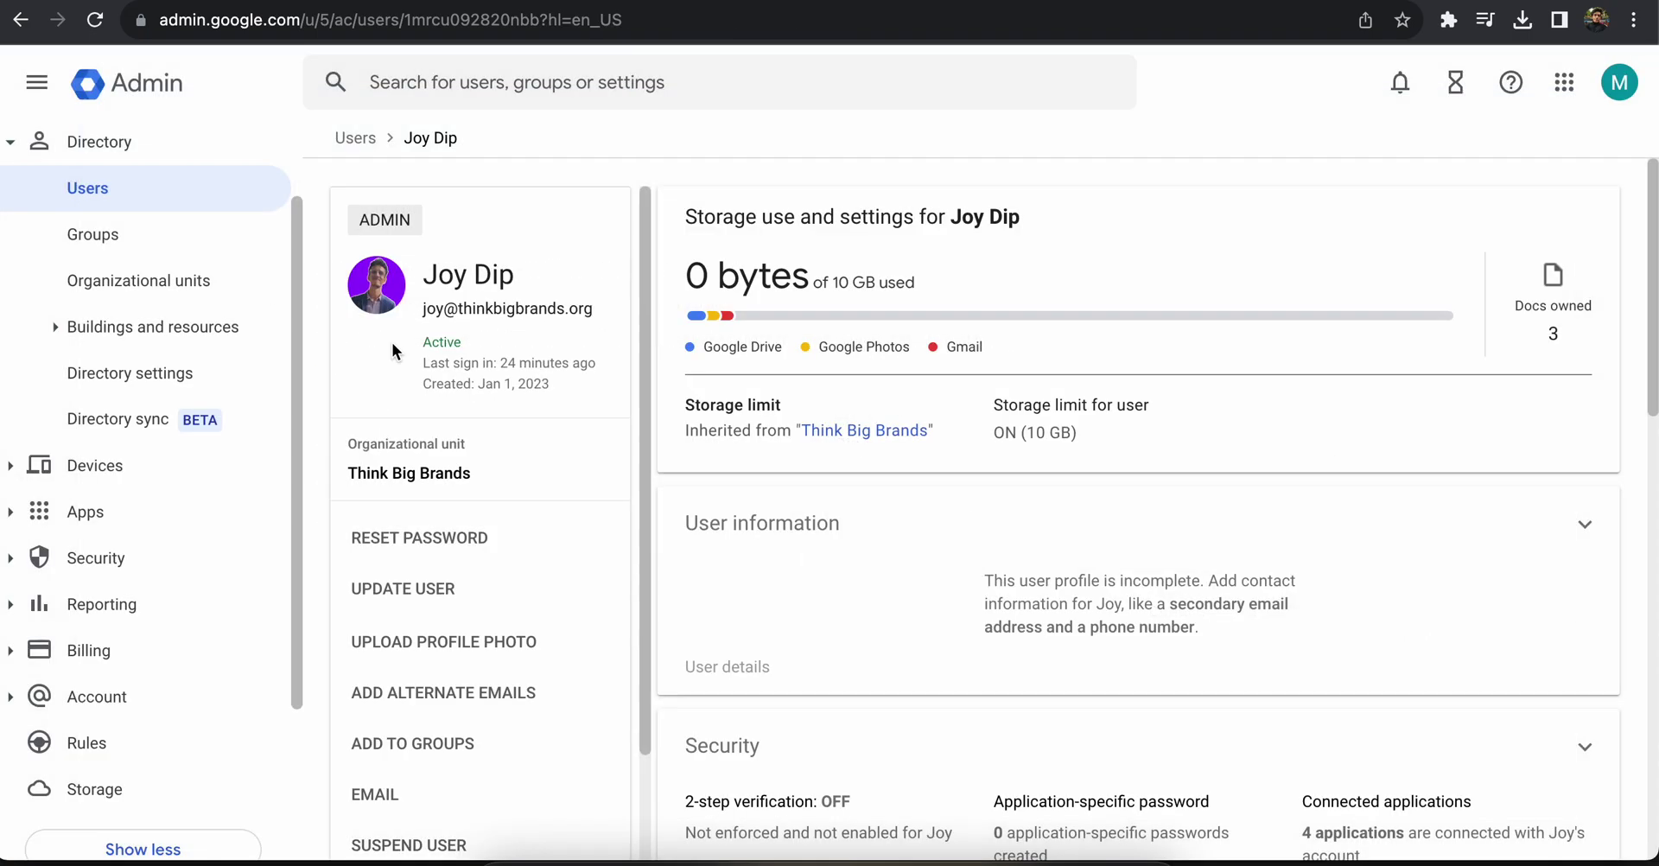
{"action": "left_click", "coordinate": [121, 78]}
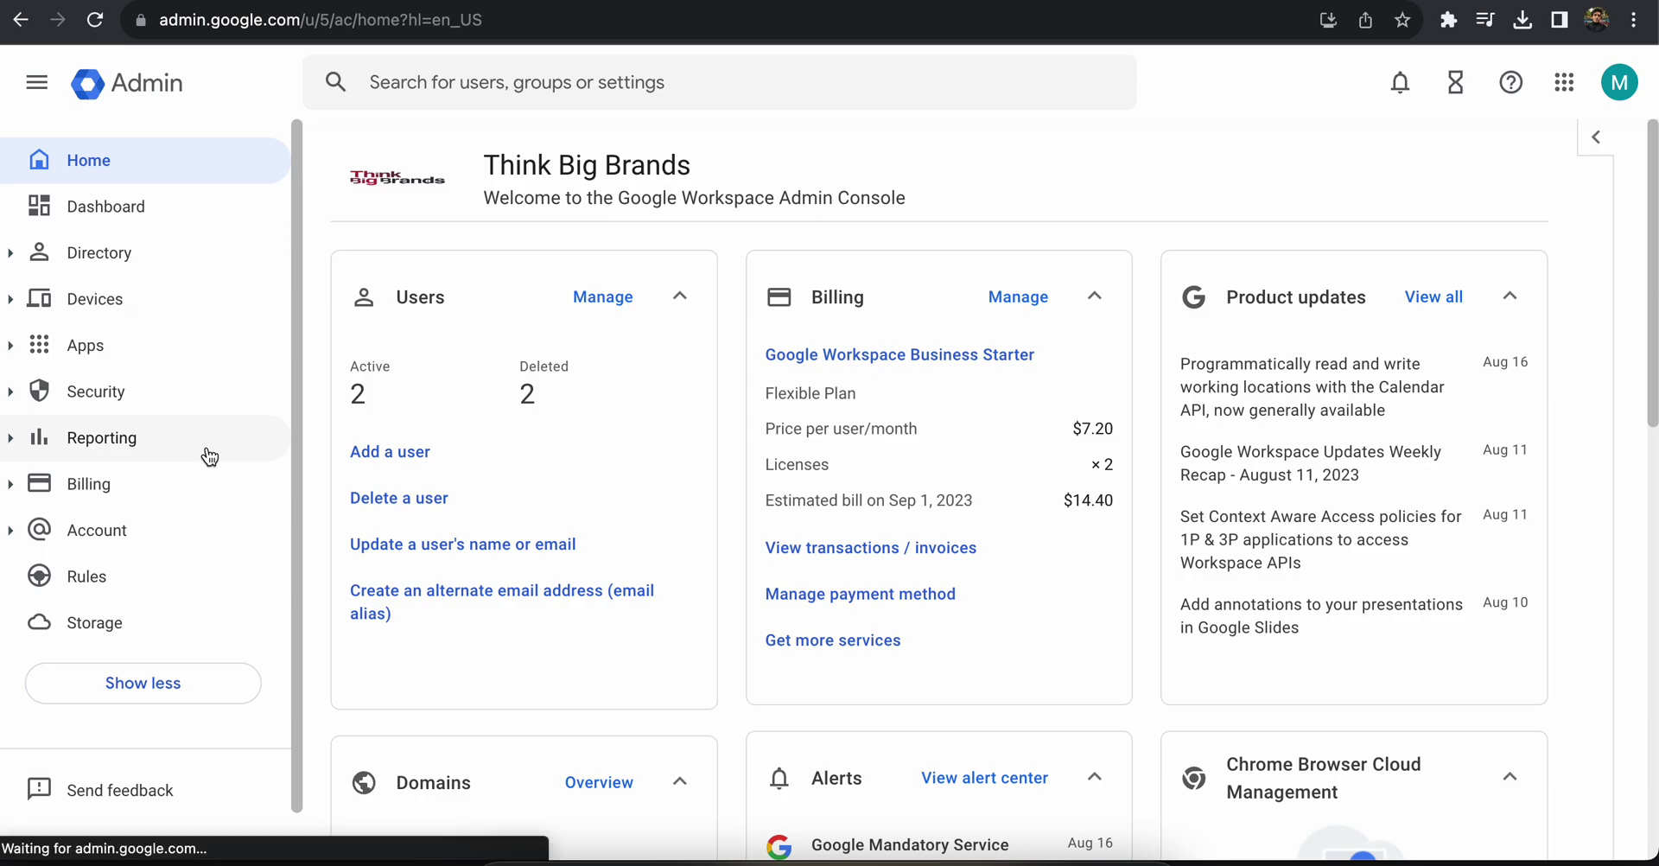
{"action": "left_click", "coordinate": [154, 553]}
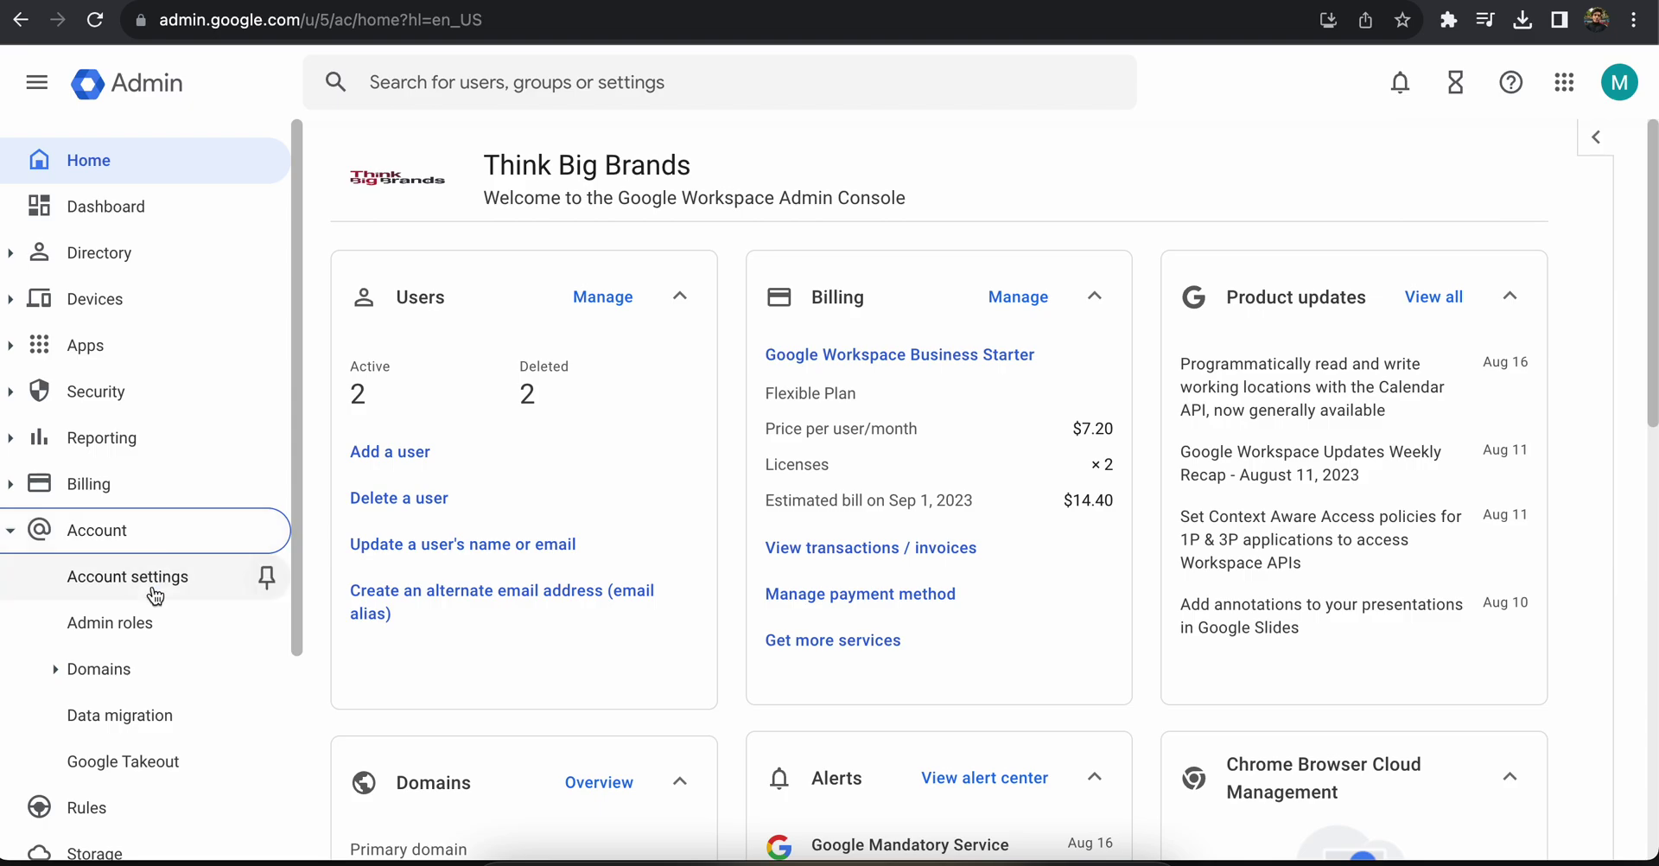
{"action": "left_click", "coordinate": [264, 574]}
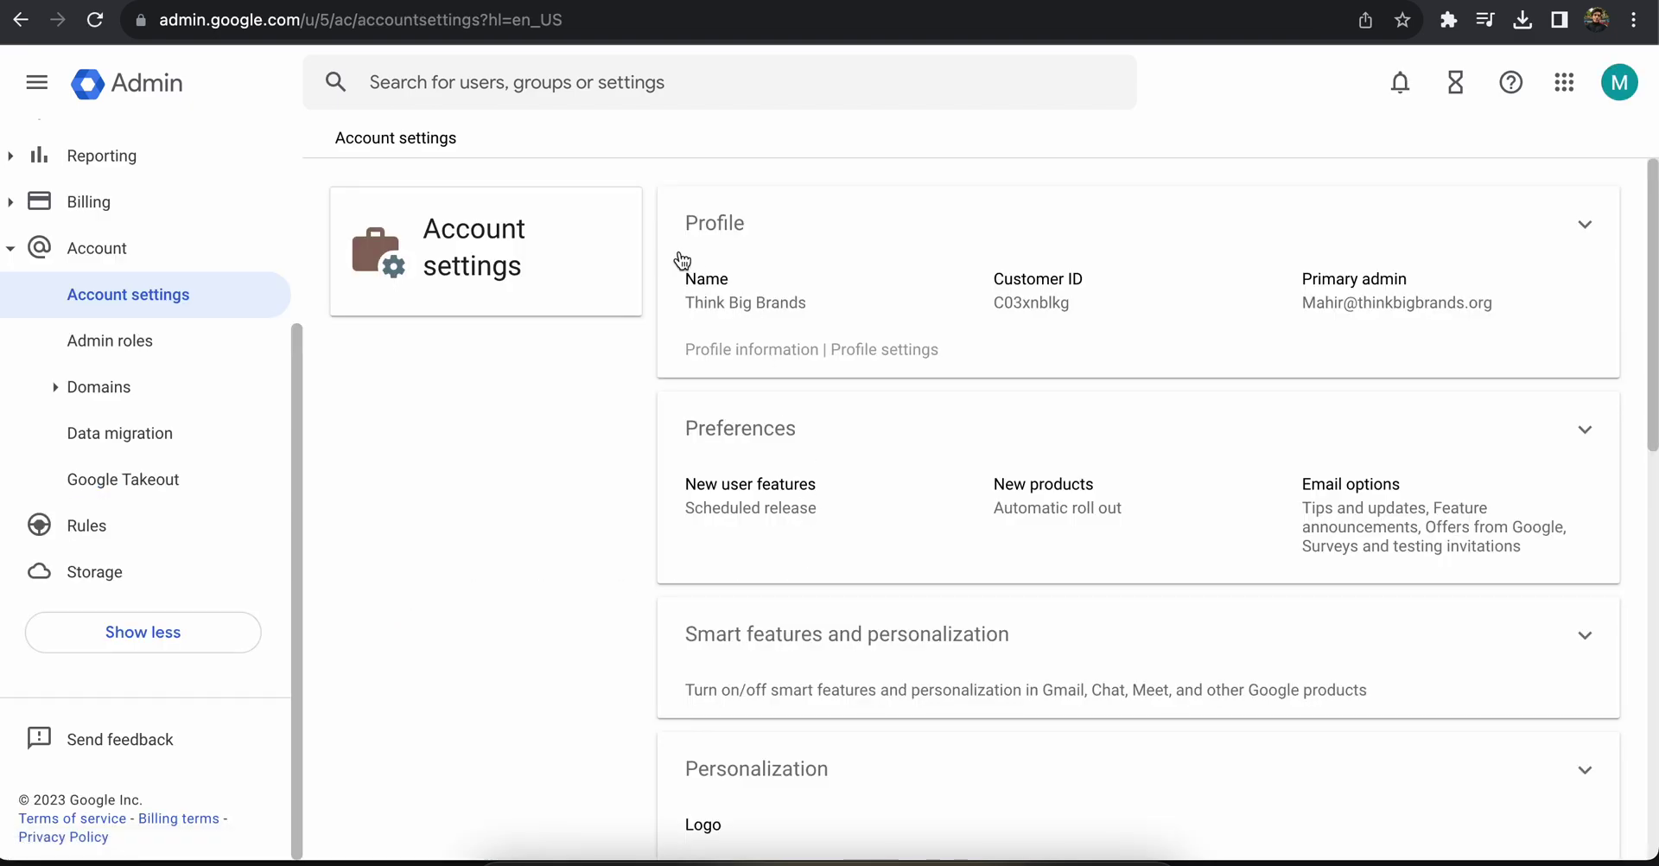
Change the Profile contact info's primary admin name, then cancel the edit and return home
{"action": "left_click", "coordinate": [696, 307]}
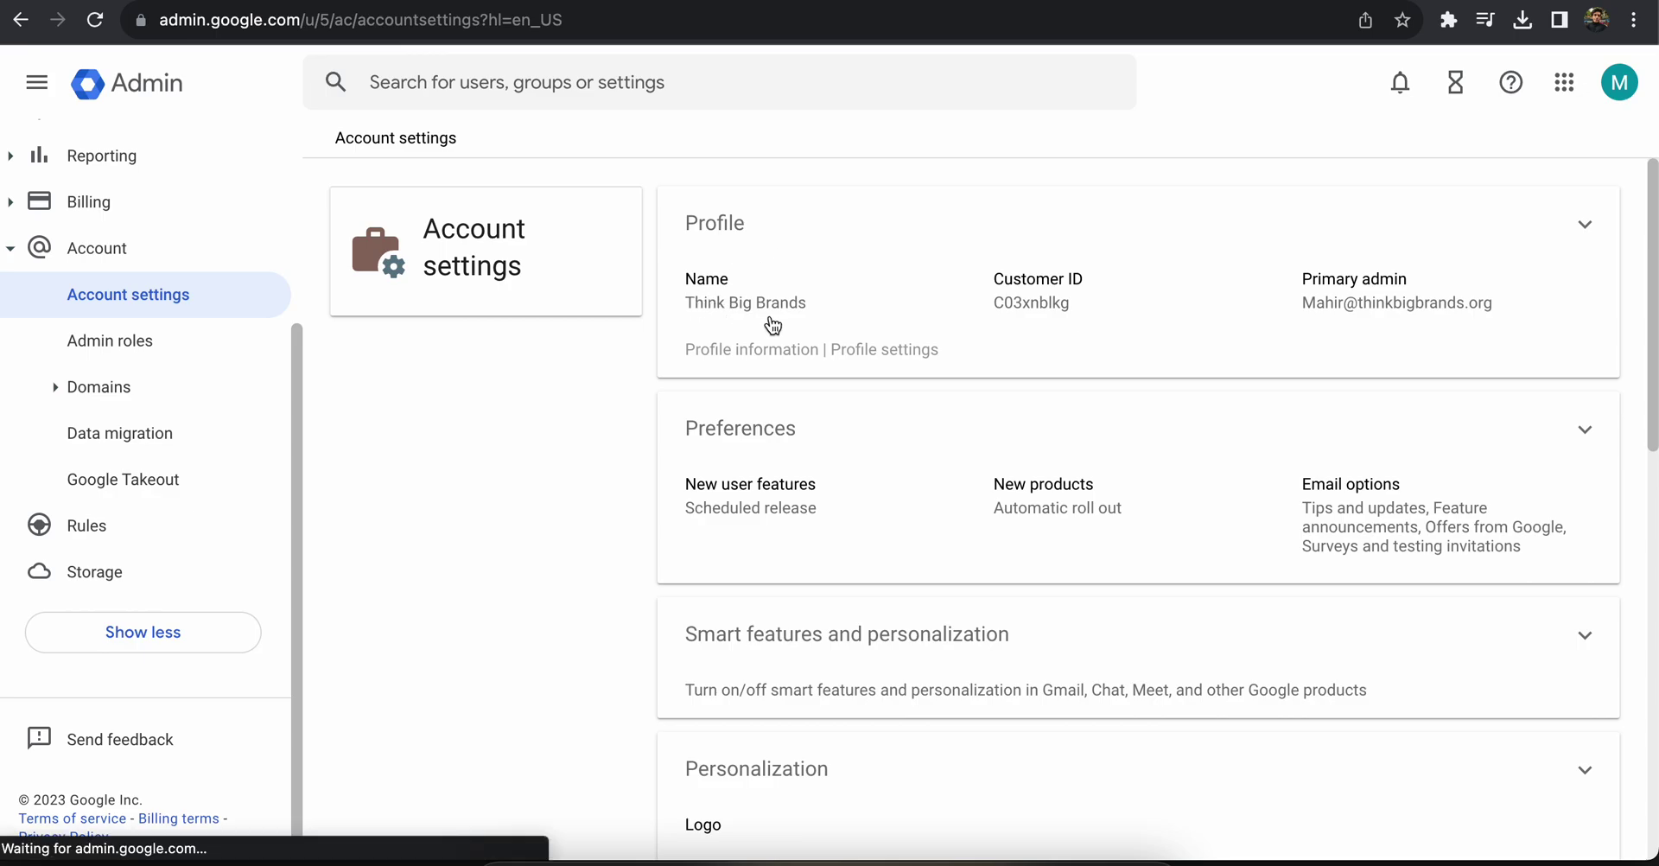
{"action": "left_click", "coordinate": [1362, 300]}
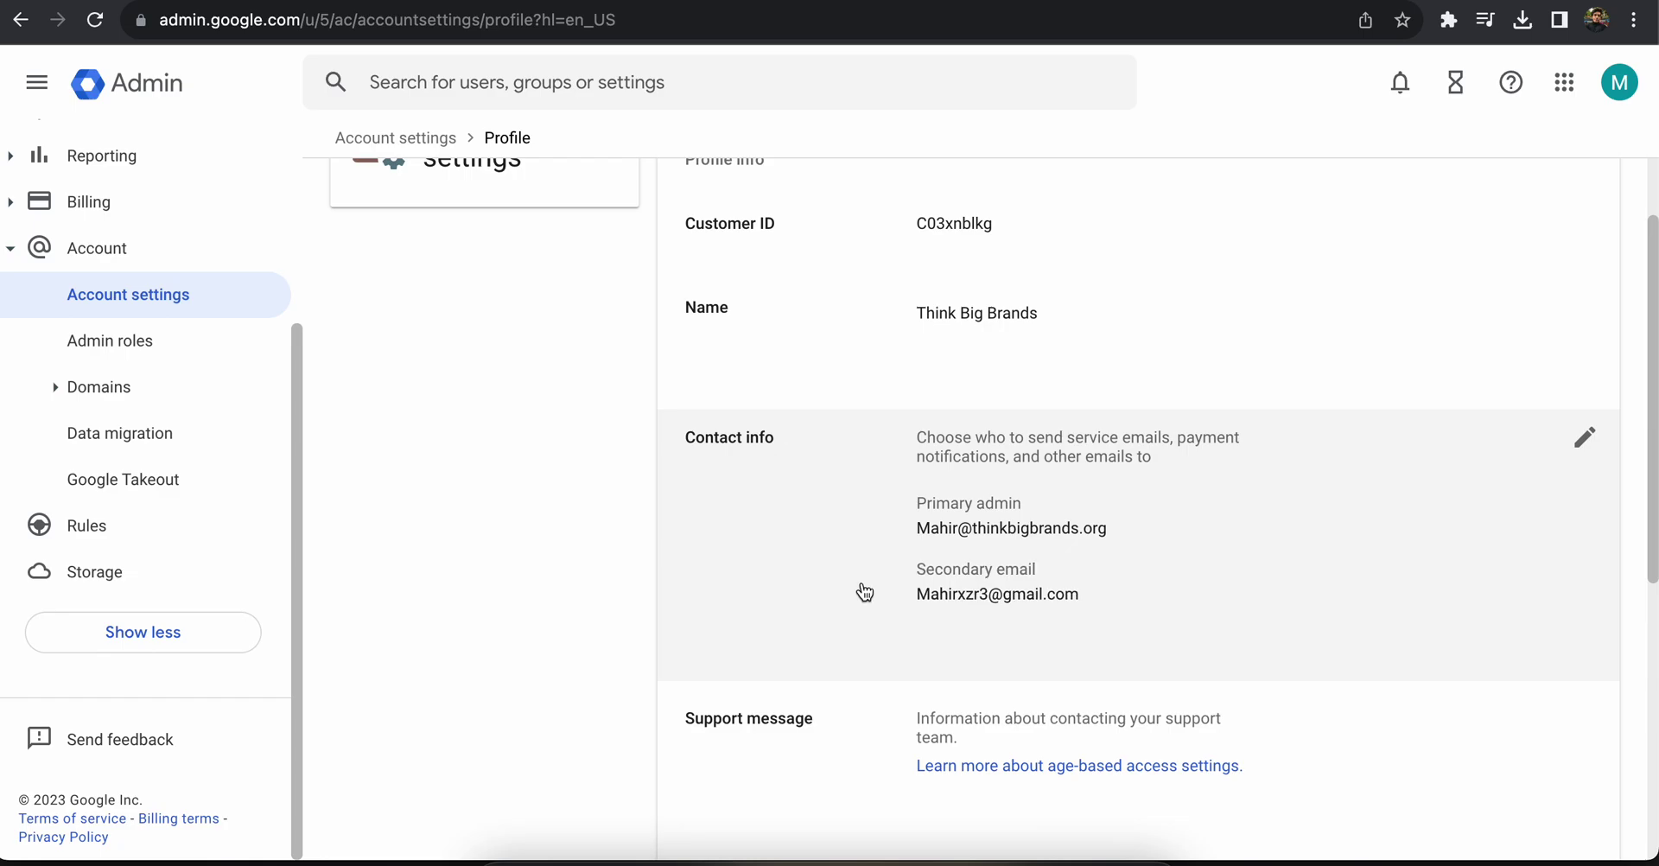
{"action": "left_click", "coordinate": [1584, 439]}
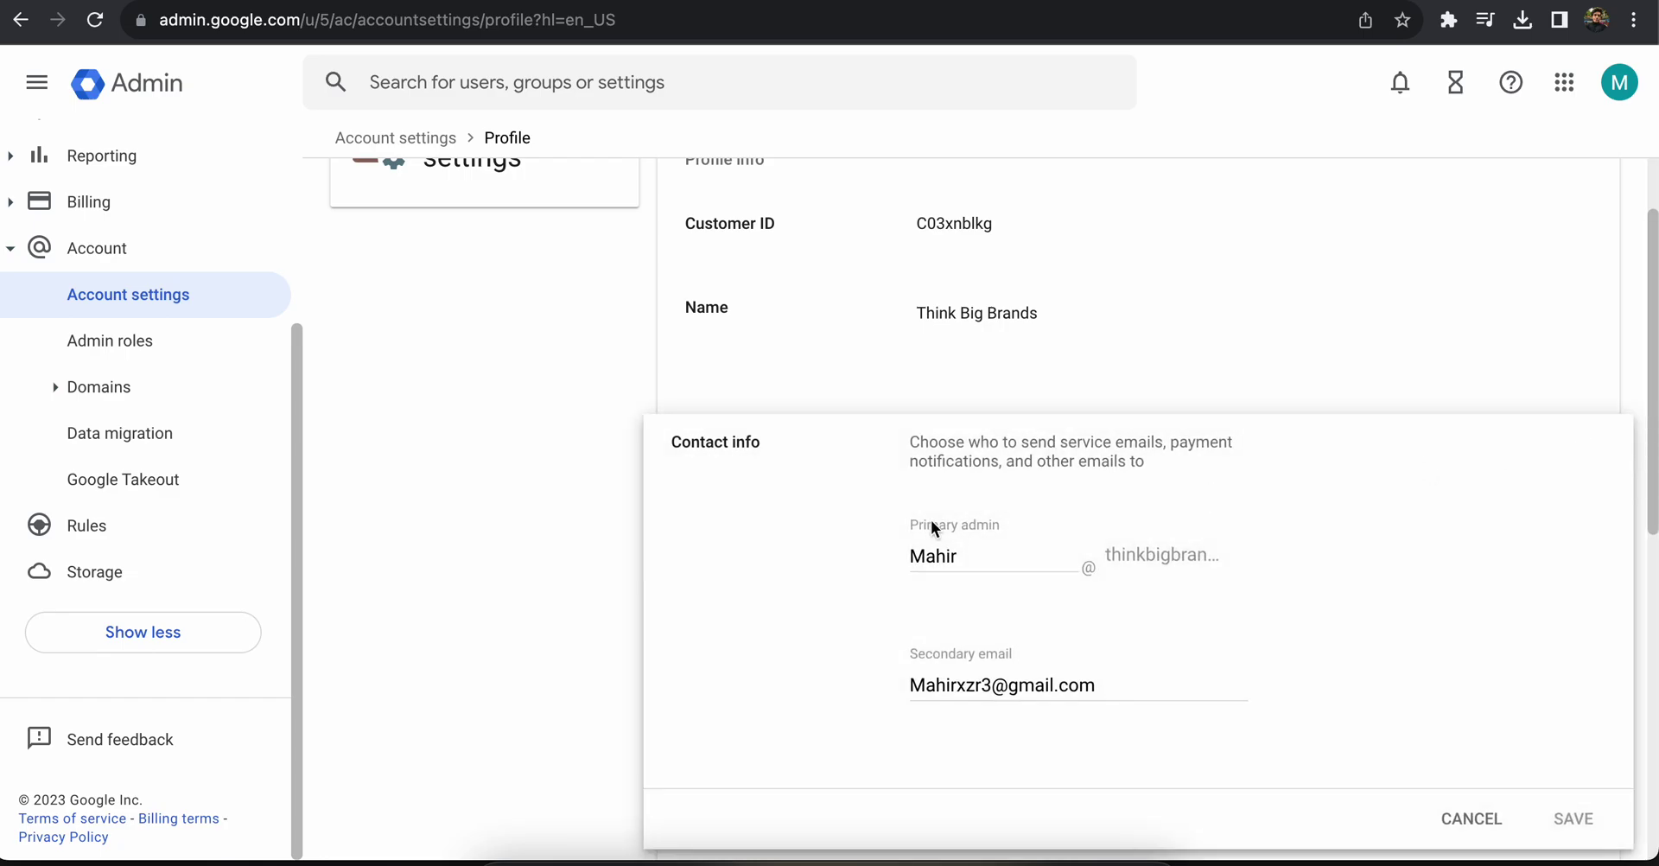
{"action": "double_click", "coordinate": [993, 557]}
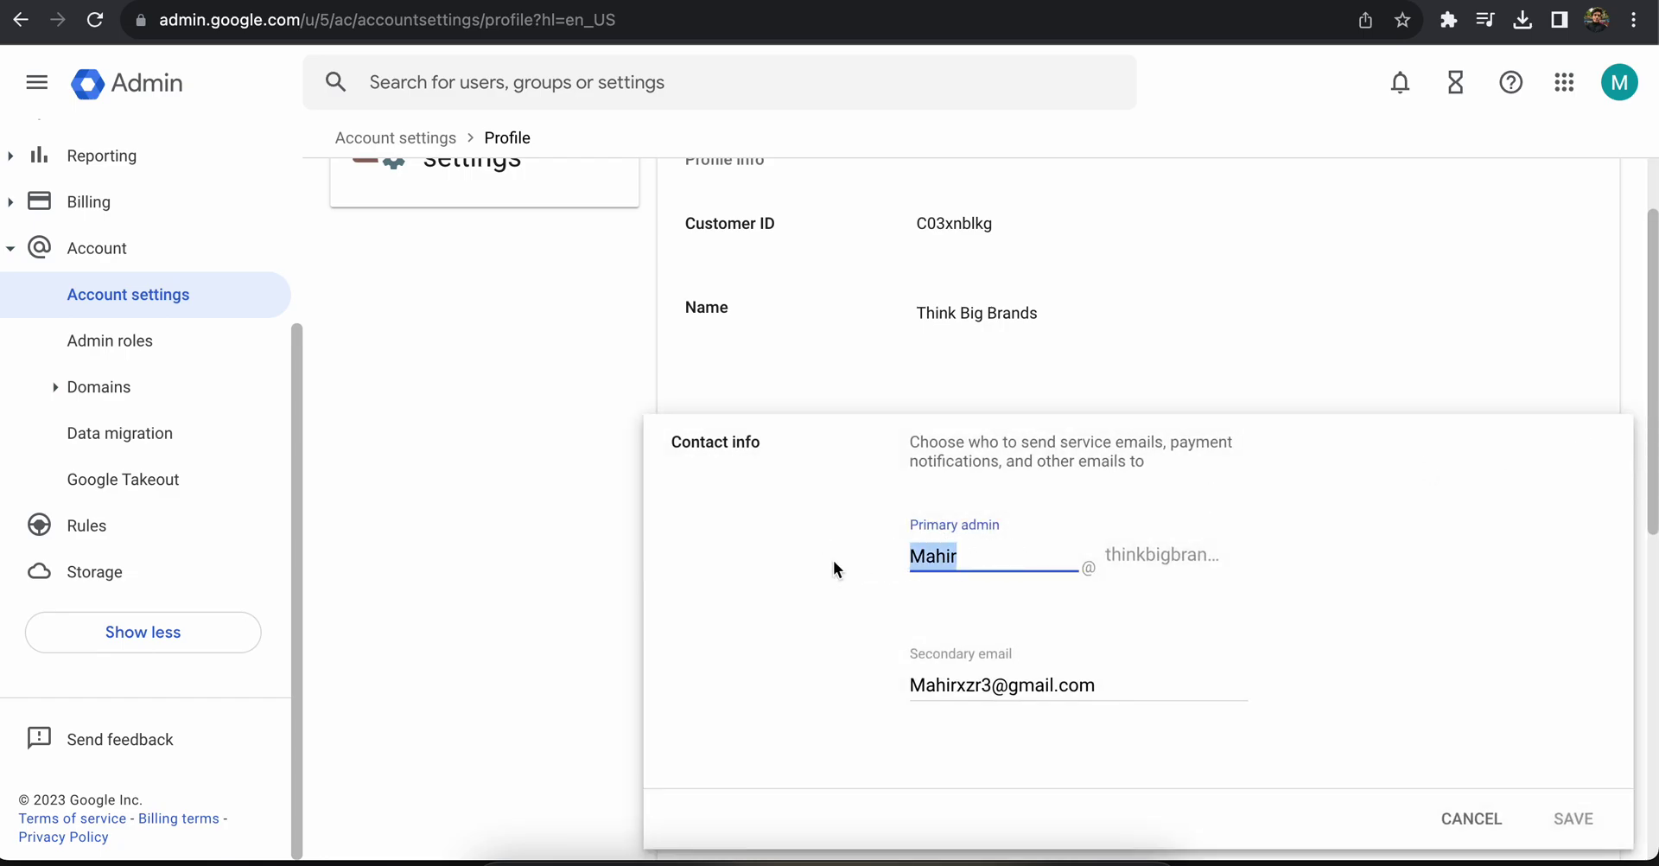
{"action": "type", "text": "Joy"}
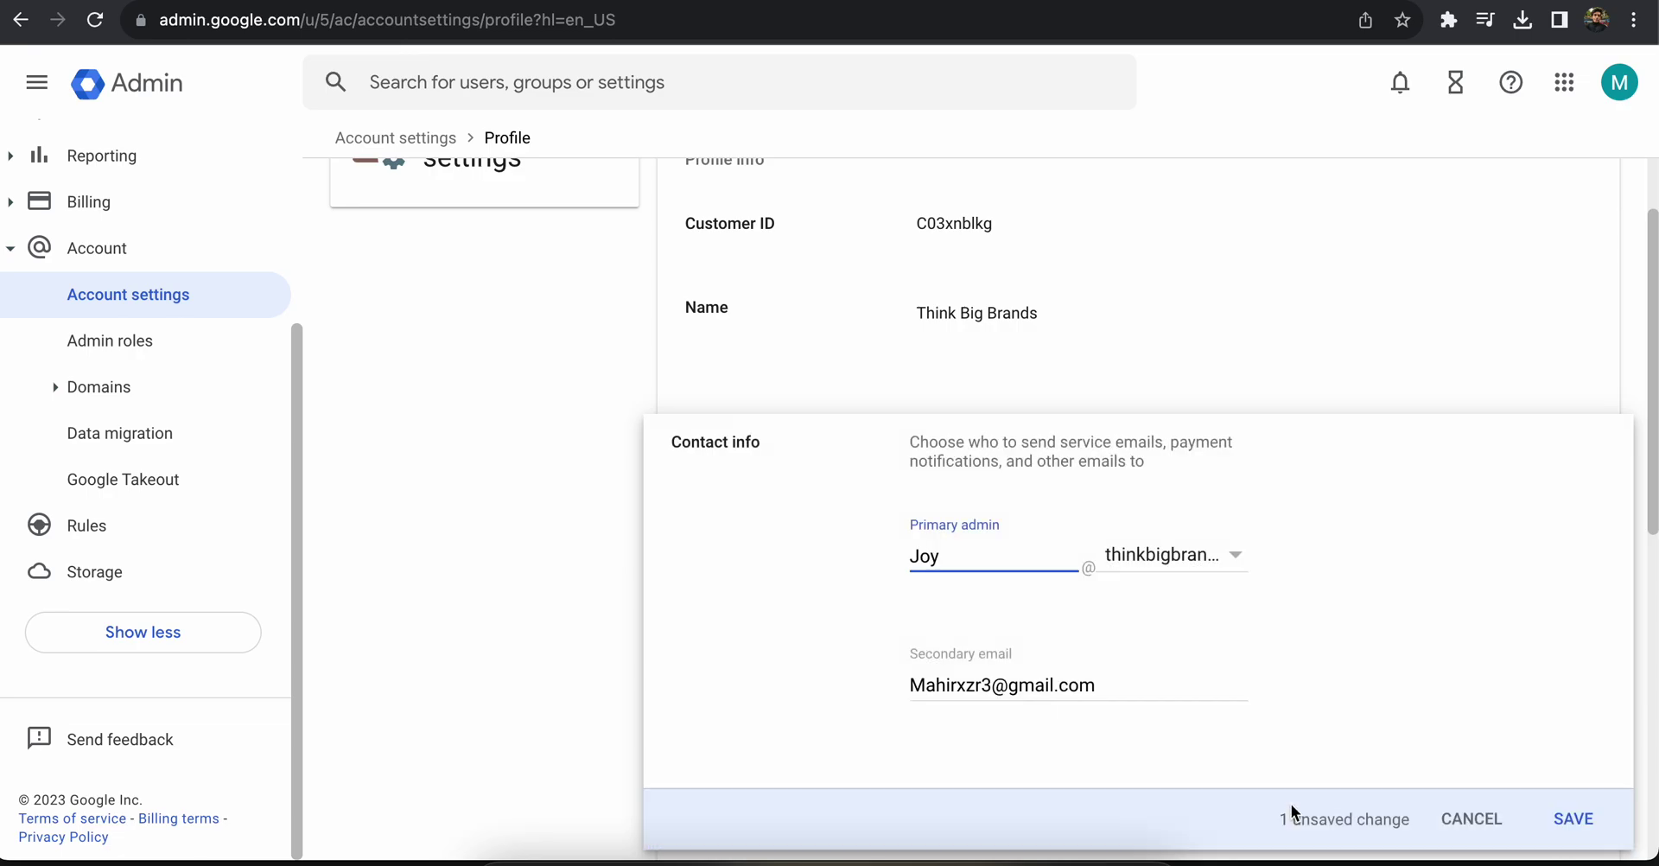
{"action": "scroll", "coordinate": [1244, 548], "scroll_direction": "down", "scroll_amount": 2}
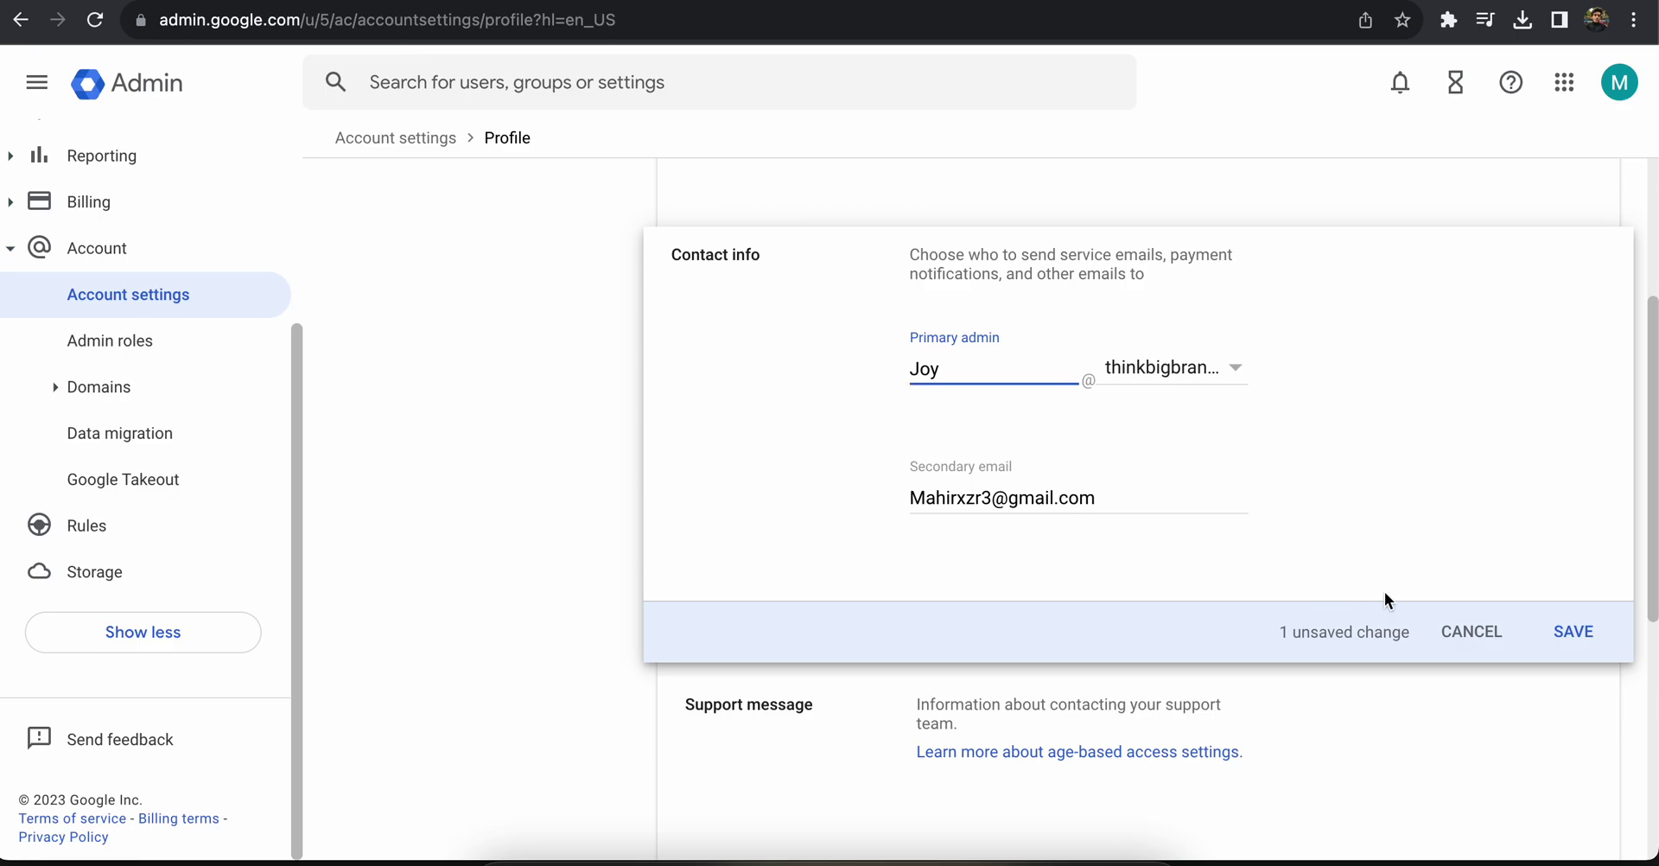
{"action": "left_click", "coordinate": [1468, 631]}
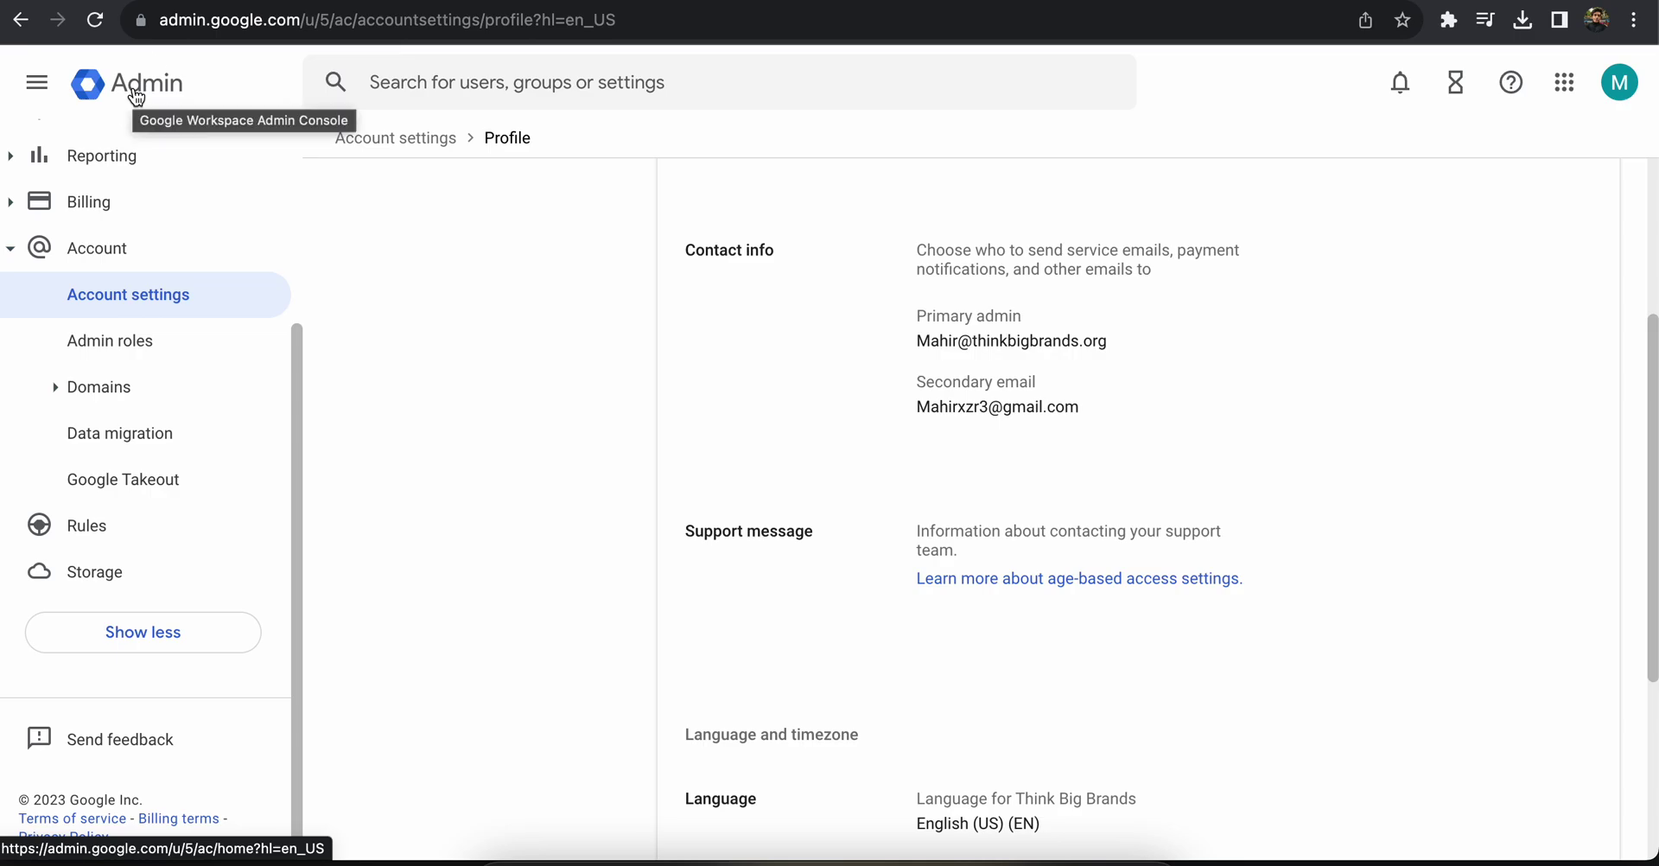
{"action": "left_click", "coordinate": [136, 95]}
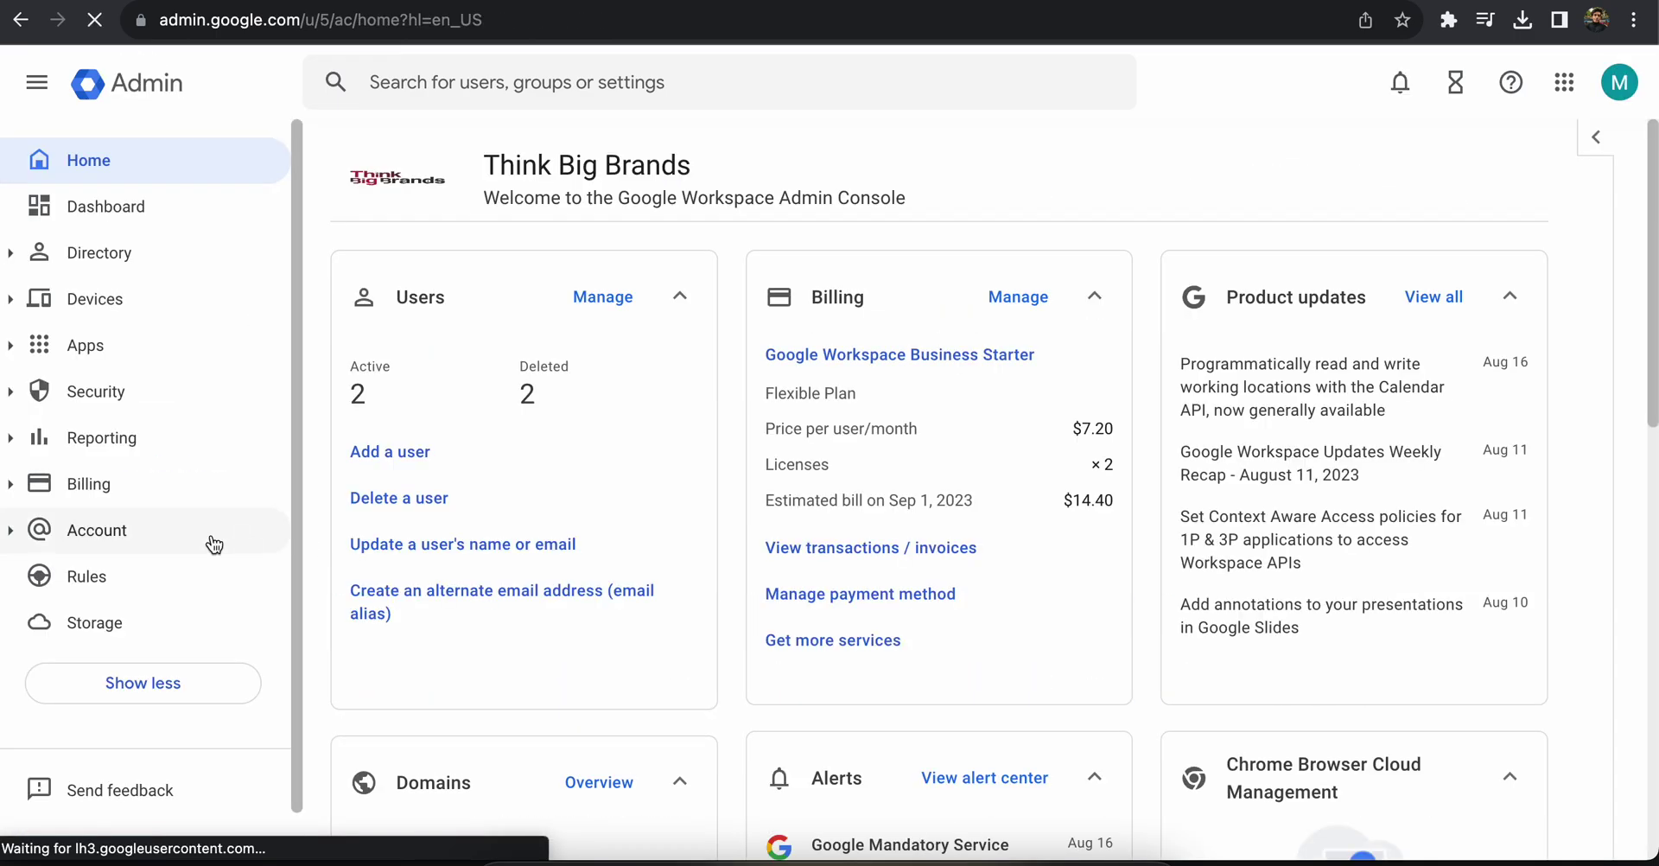
{"action": "left_click", "coordinate": [214, 543]}
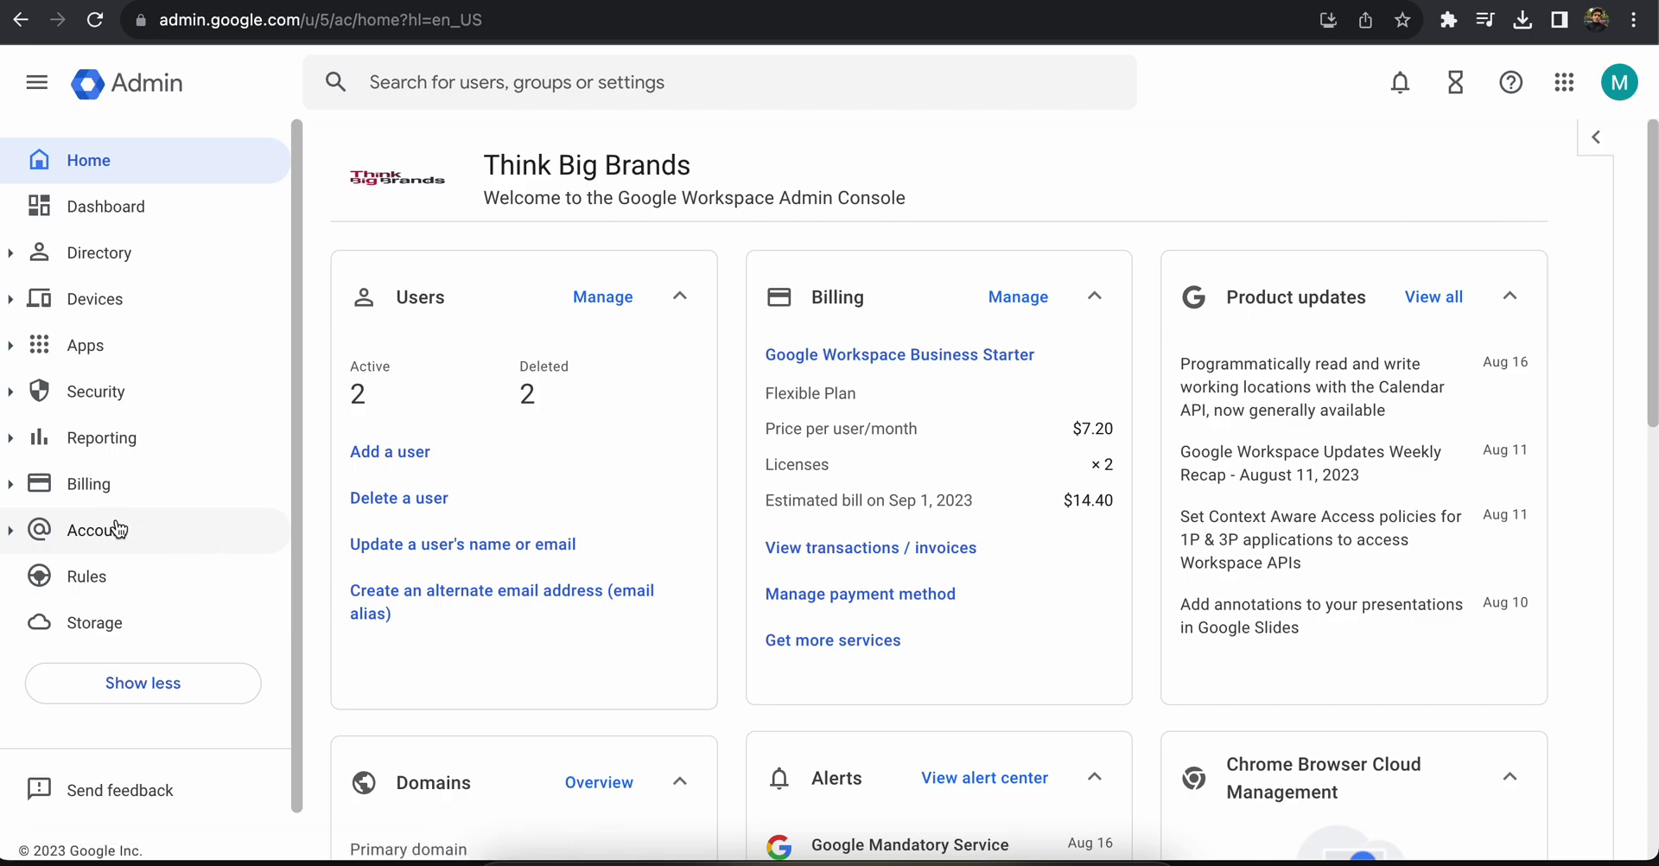
{"action": "left_click", "coordinate": [77, 531]}
{"action": "left_click", "coordinate": [115, 626]}
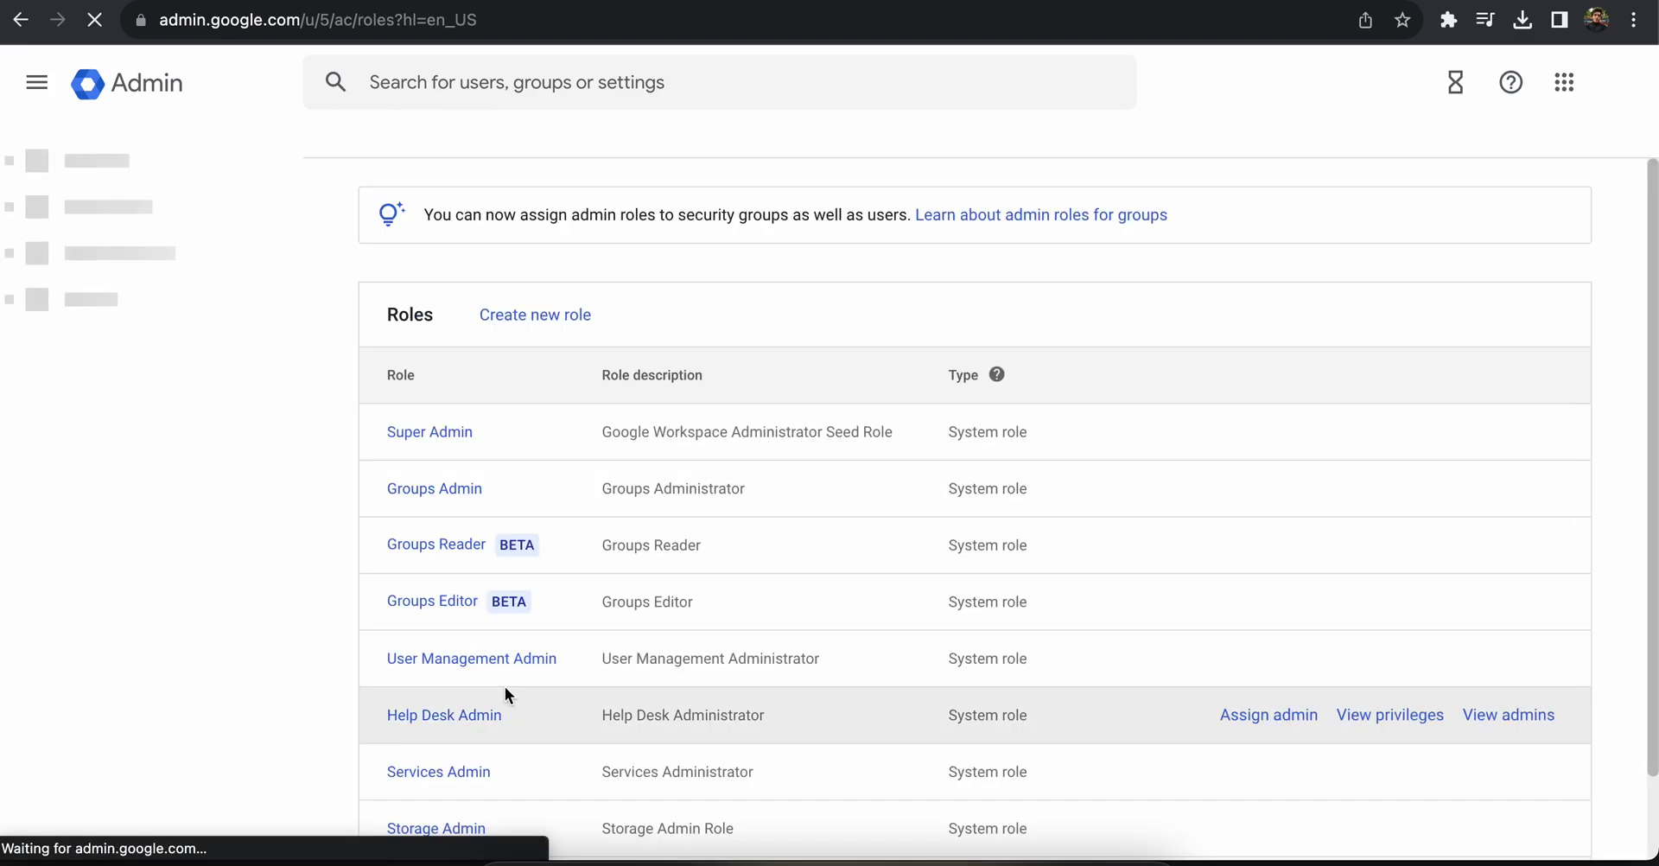
{"action": "scroll", "coordinate": [514, 472], "scroll_direction": "down", "scroll_amount": 5}
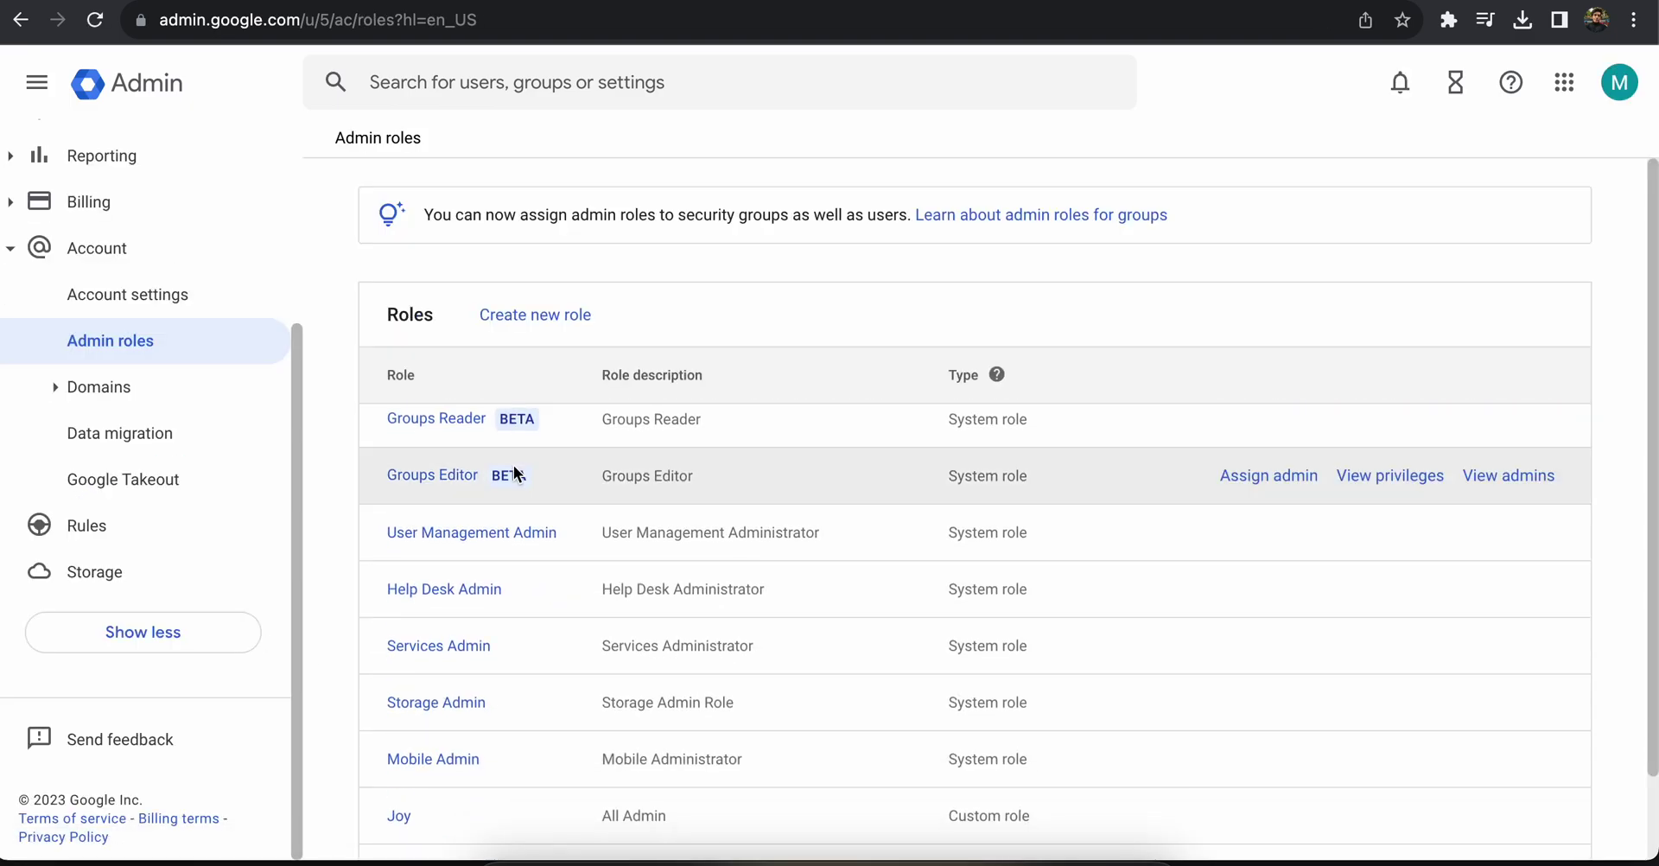
{"action": "scroll", "coordinate": [514, 465], "scroll_direction": "down", "scroll_amount": 2}
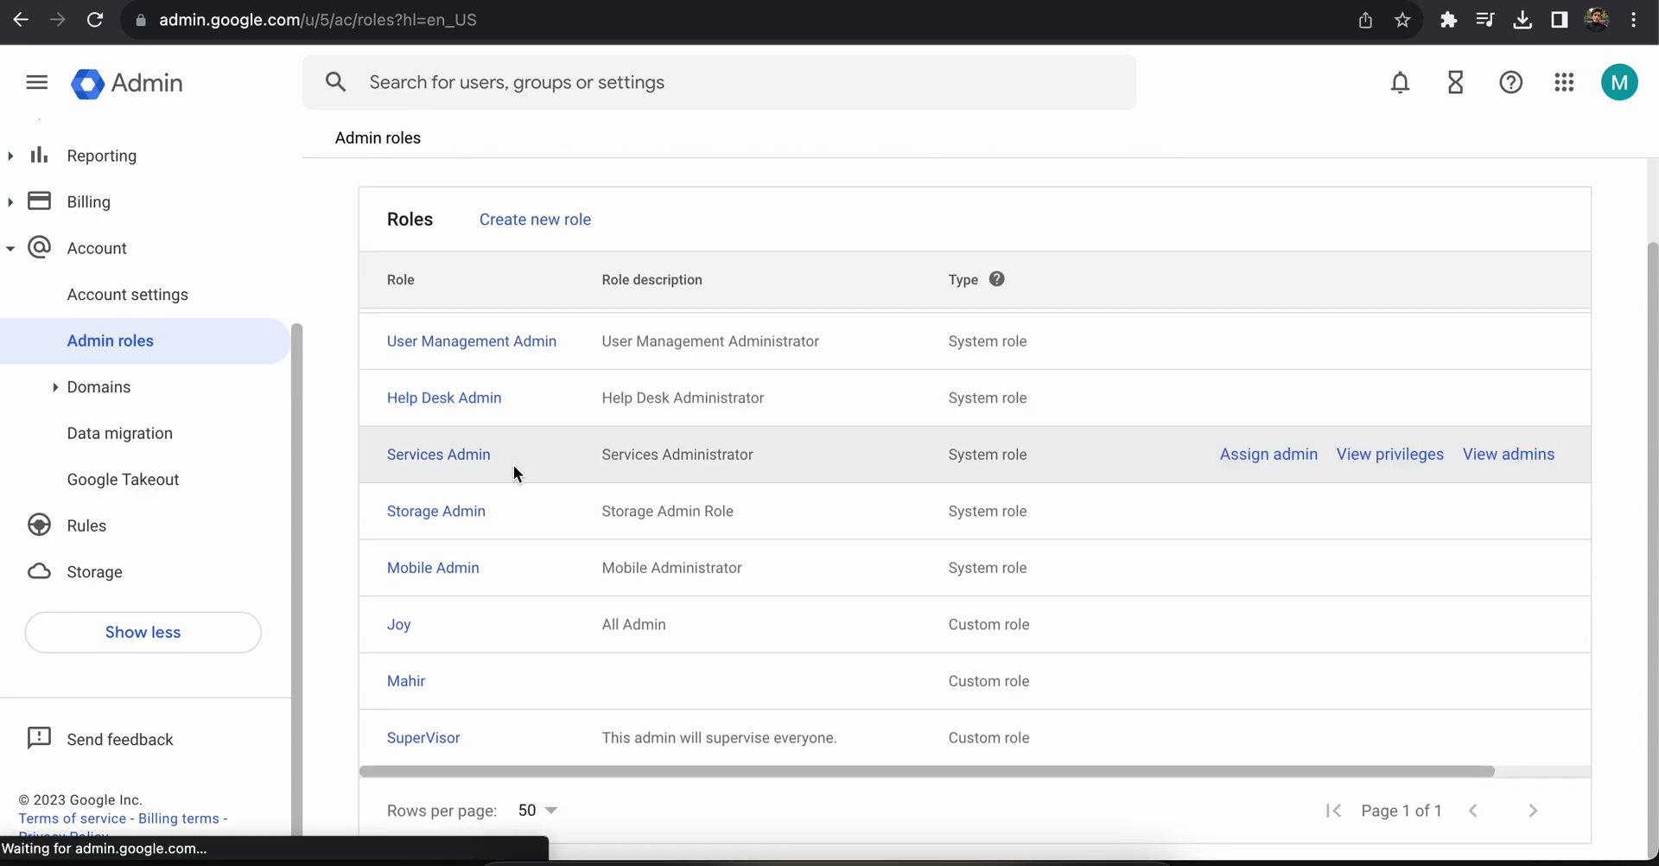
{"action": "scroll", "coordinate": [514, 465], "scroll_direction": "up", "scroll_amount": 4}
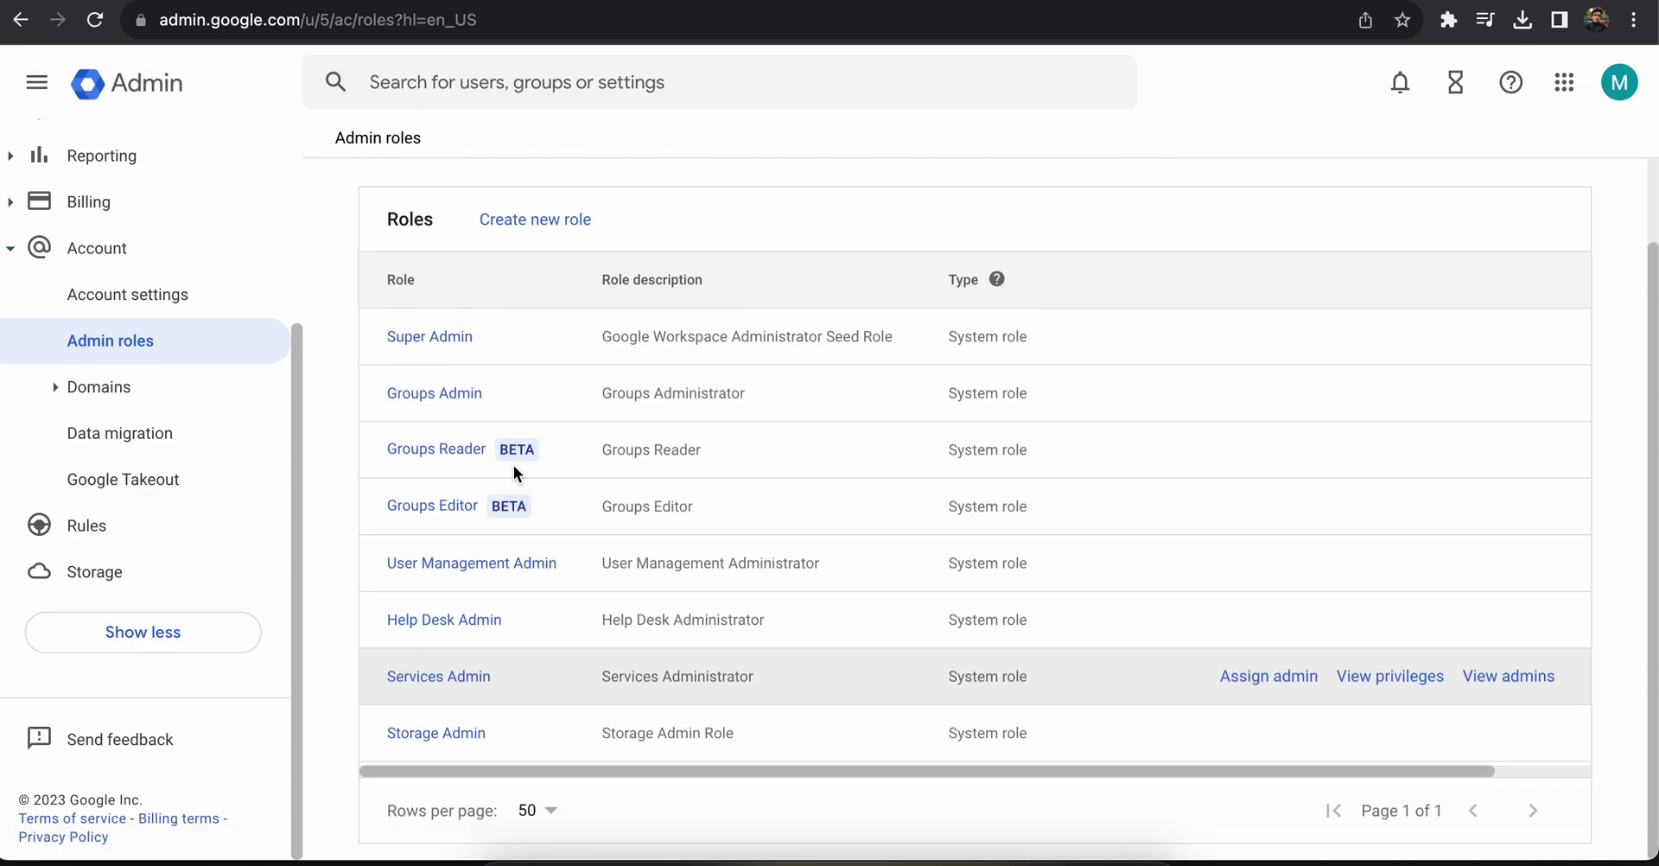
Create a new role named 'Team Leader' with description 'Team leader of Customer Success'
{"action": "left_click", "coordinate": [542, 228]}
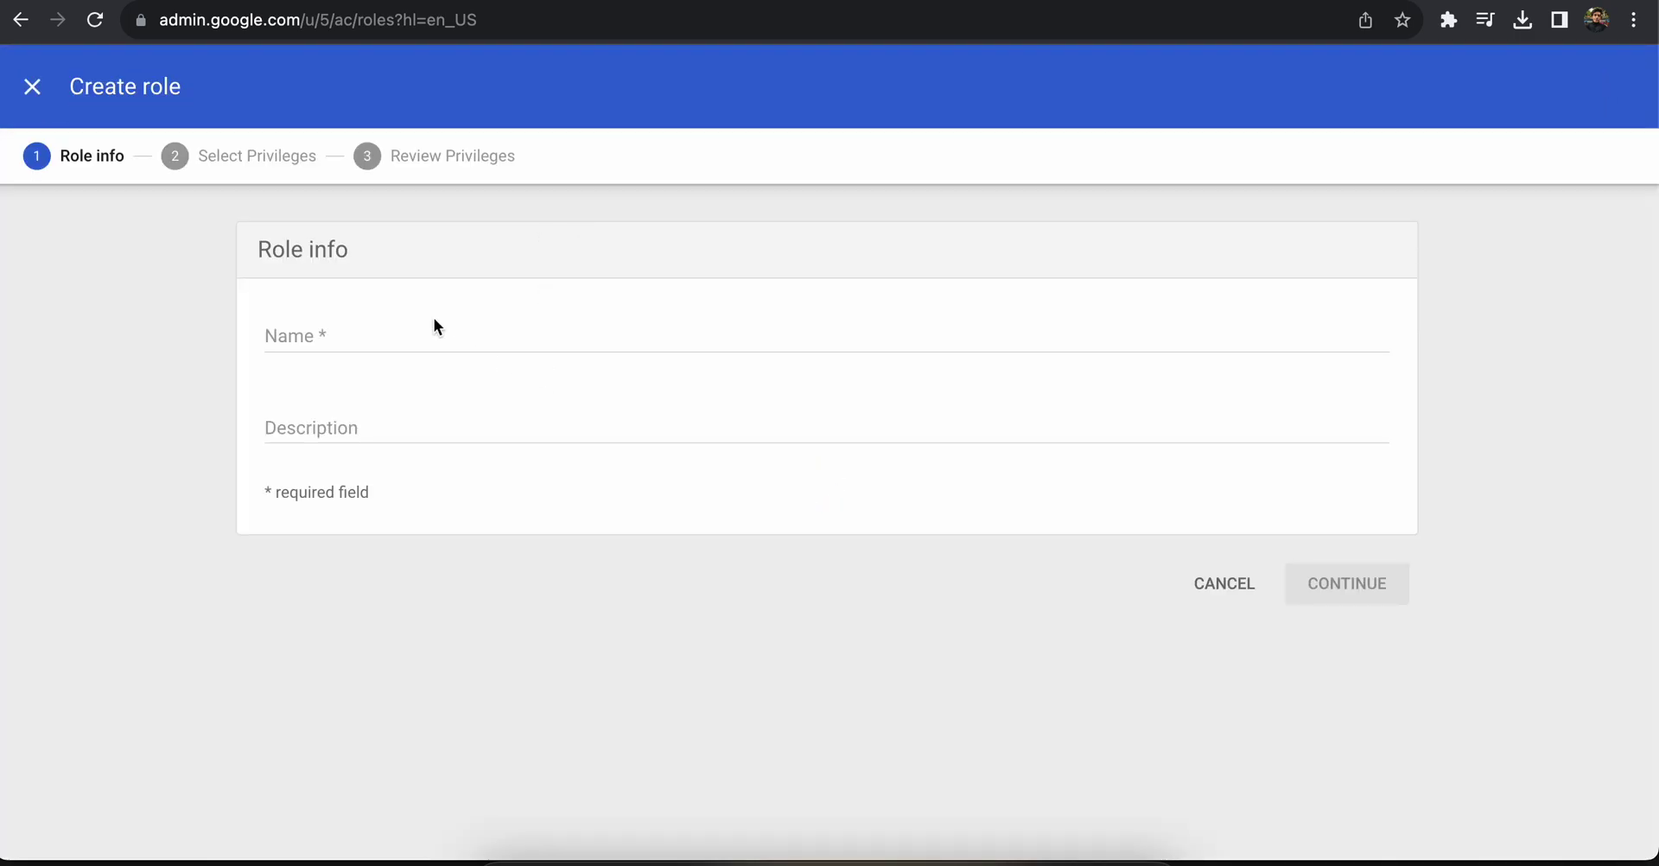
{"action": "left_click", "coordinate": [421, 329]}
{"action": "type", "text": "Team Leader"}
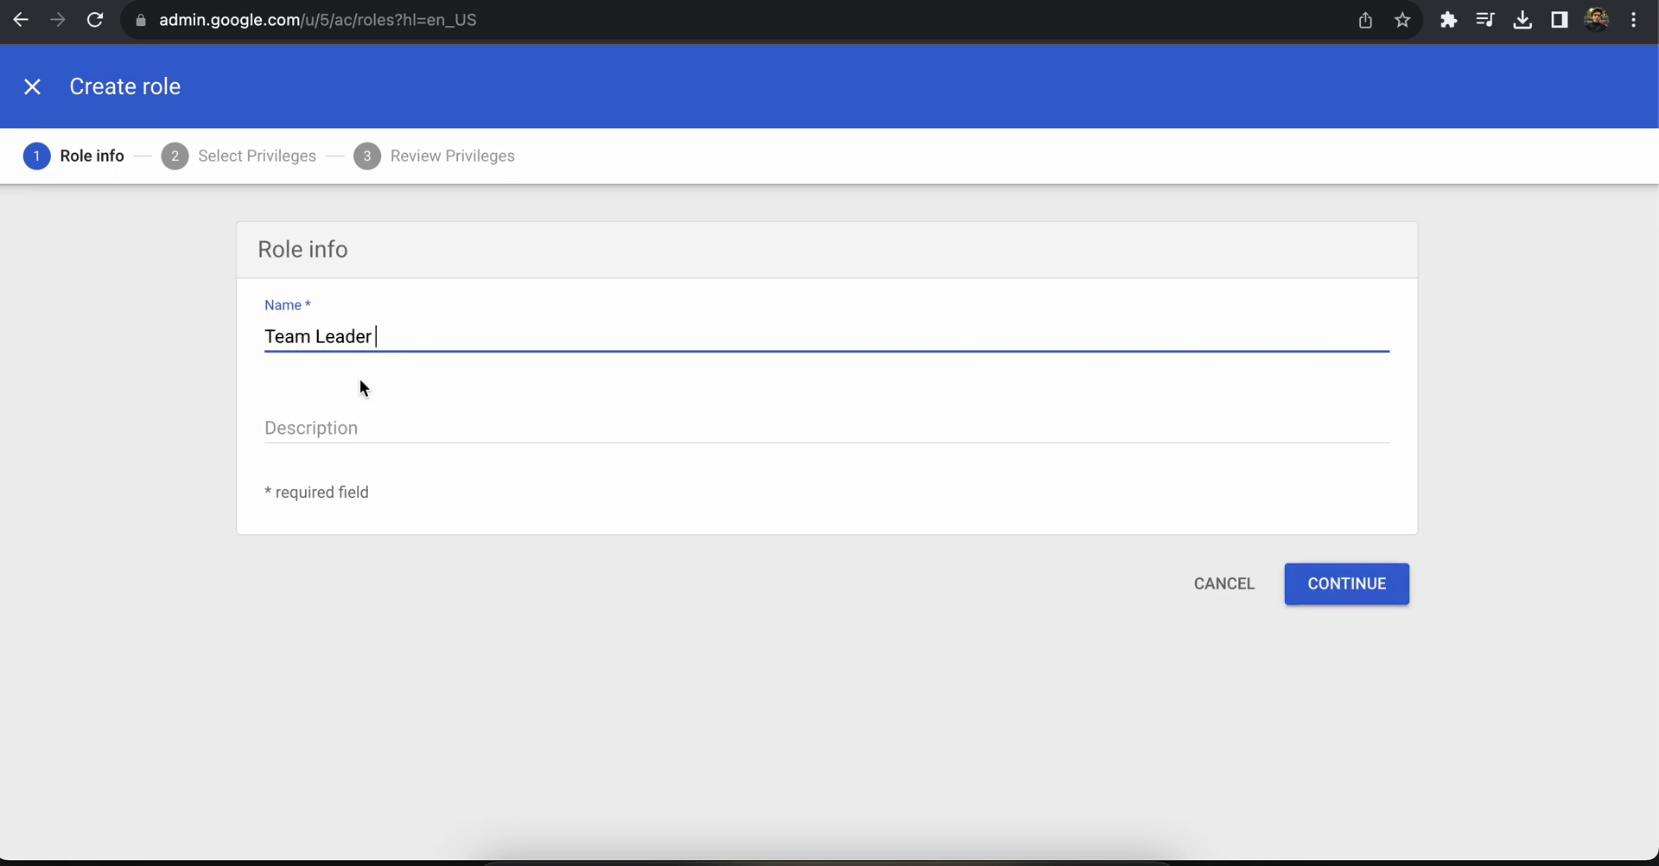
{"action": "left_click", "coordinate": [309, 430]}
{"action": "type", "text": "Tea"}
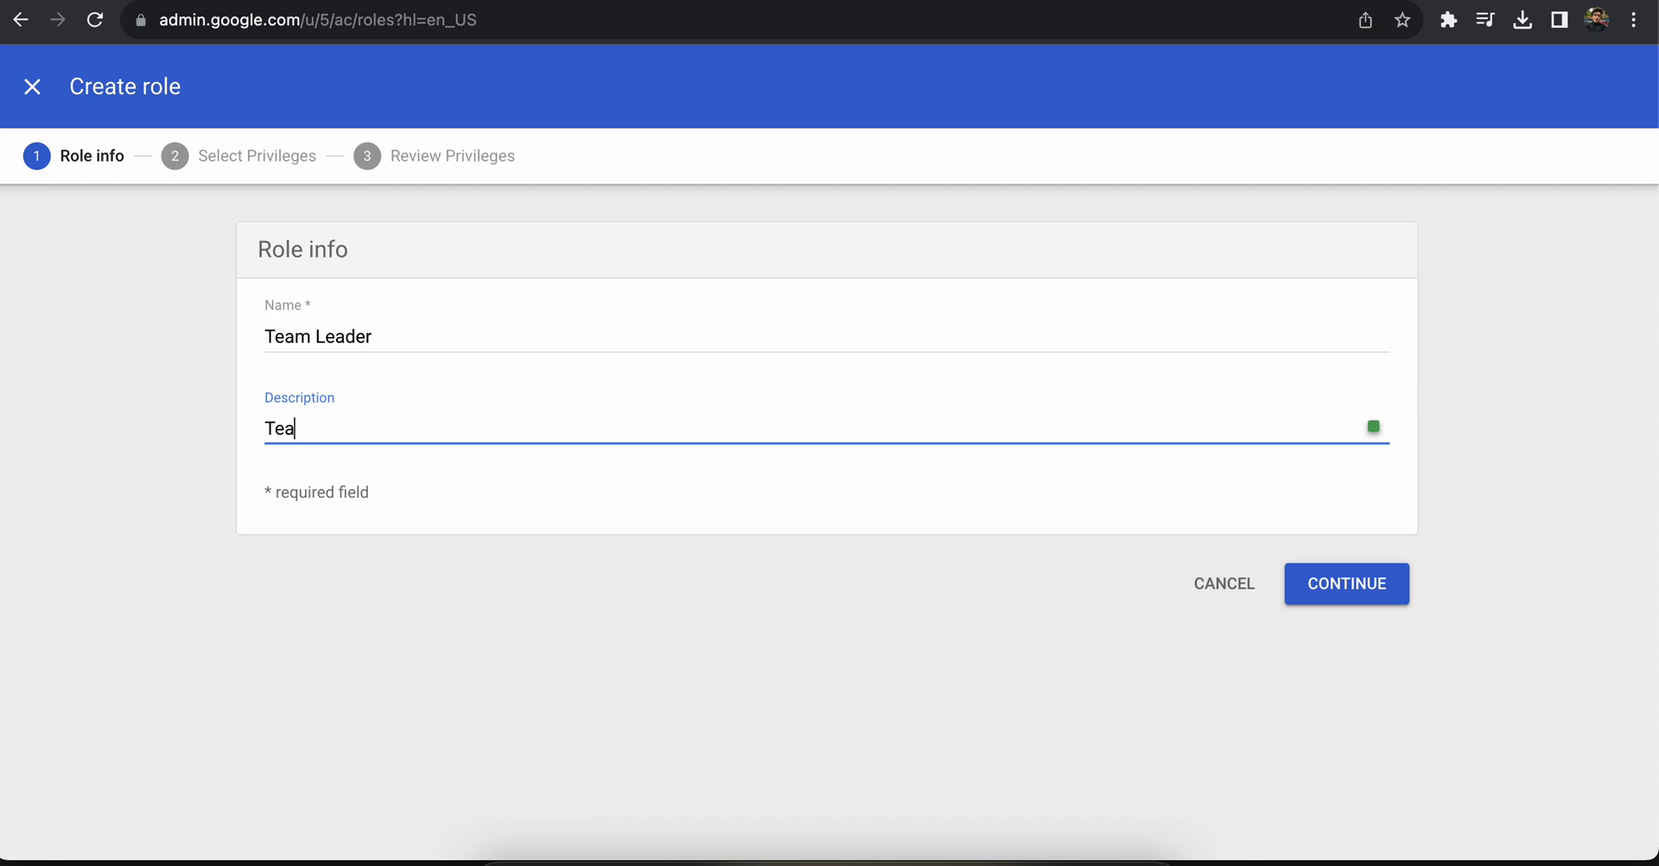
{"action": "type", "text": "m leader of C"}
{"action": "type", "text": "usto"}
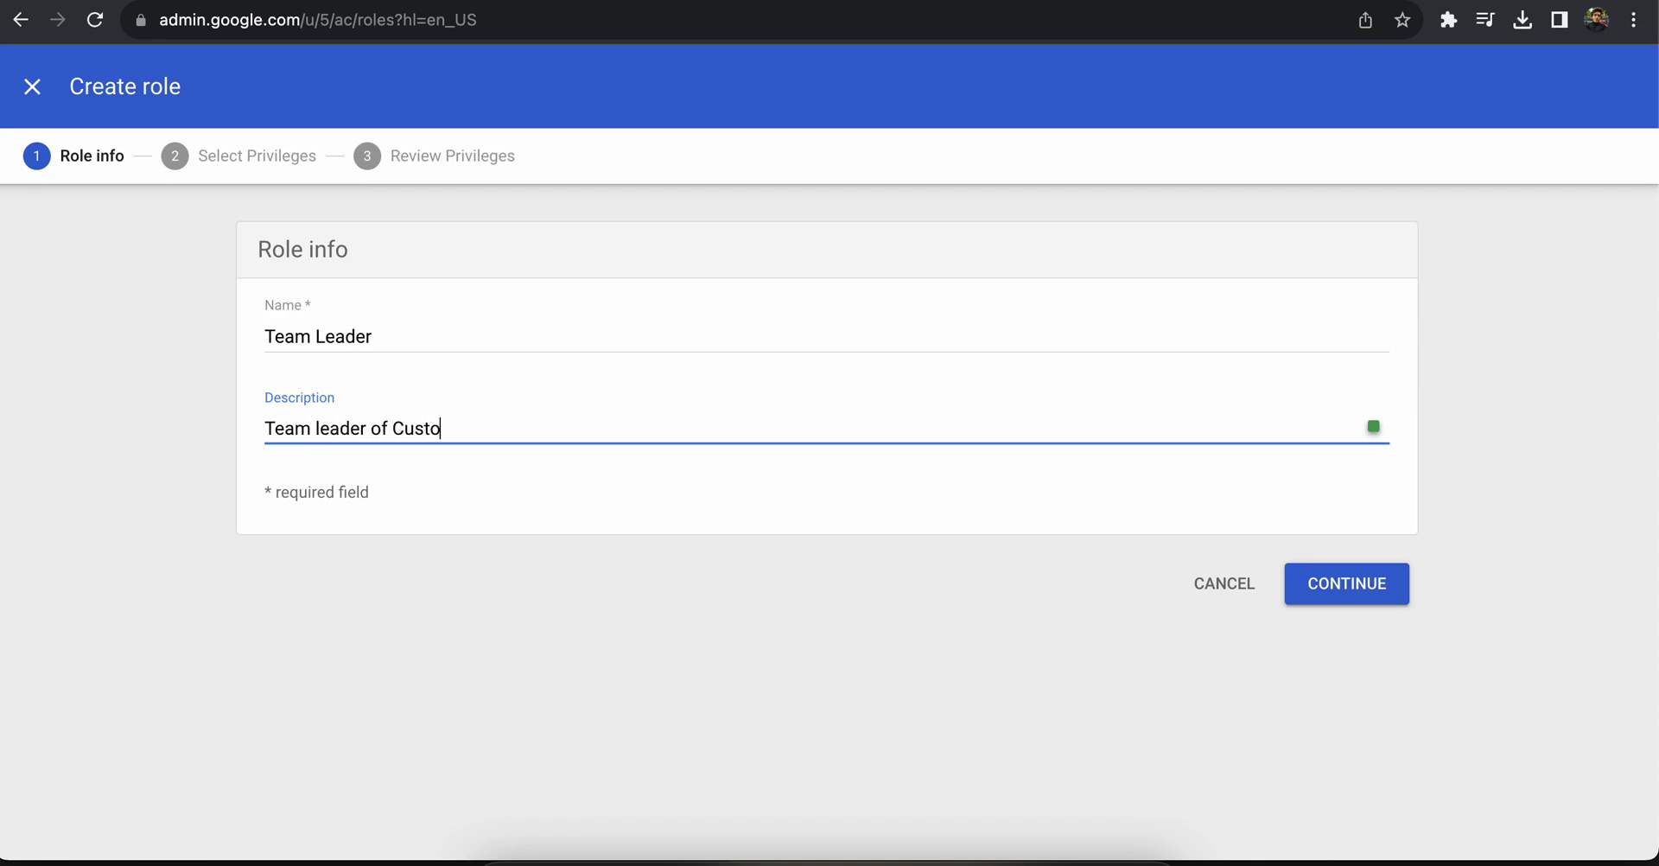
{"action": "type", "text": "mer Success"}
Move to the privilege list and scroll down toward the Admin API privileges
{"action": "left_click", "coordinate": [1319, 582]}
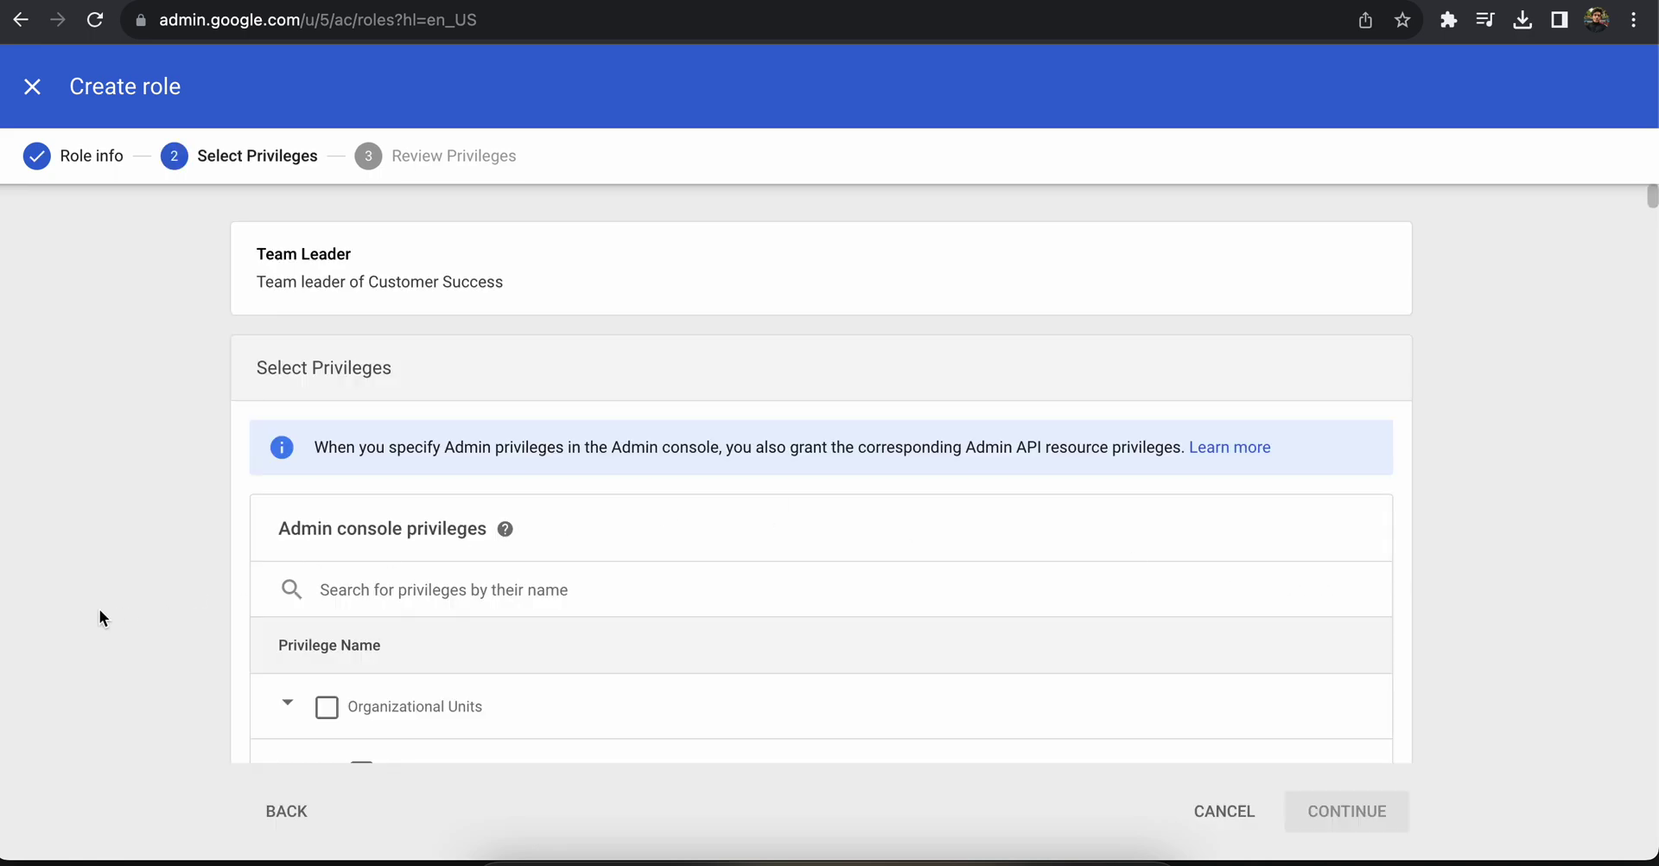
{"action": "scroll", "coordinate": [285, 578], "scroll_direction": "down", "scroll_amount": 3}
{"action": "scroll", "coordinate": [288, 582], "scroll_direction": "down", "scroll_amount": 2}
{"action": "scroll", "coordinate": [286, 574], "scroll_direction": "down", "scroll_amount": 3}
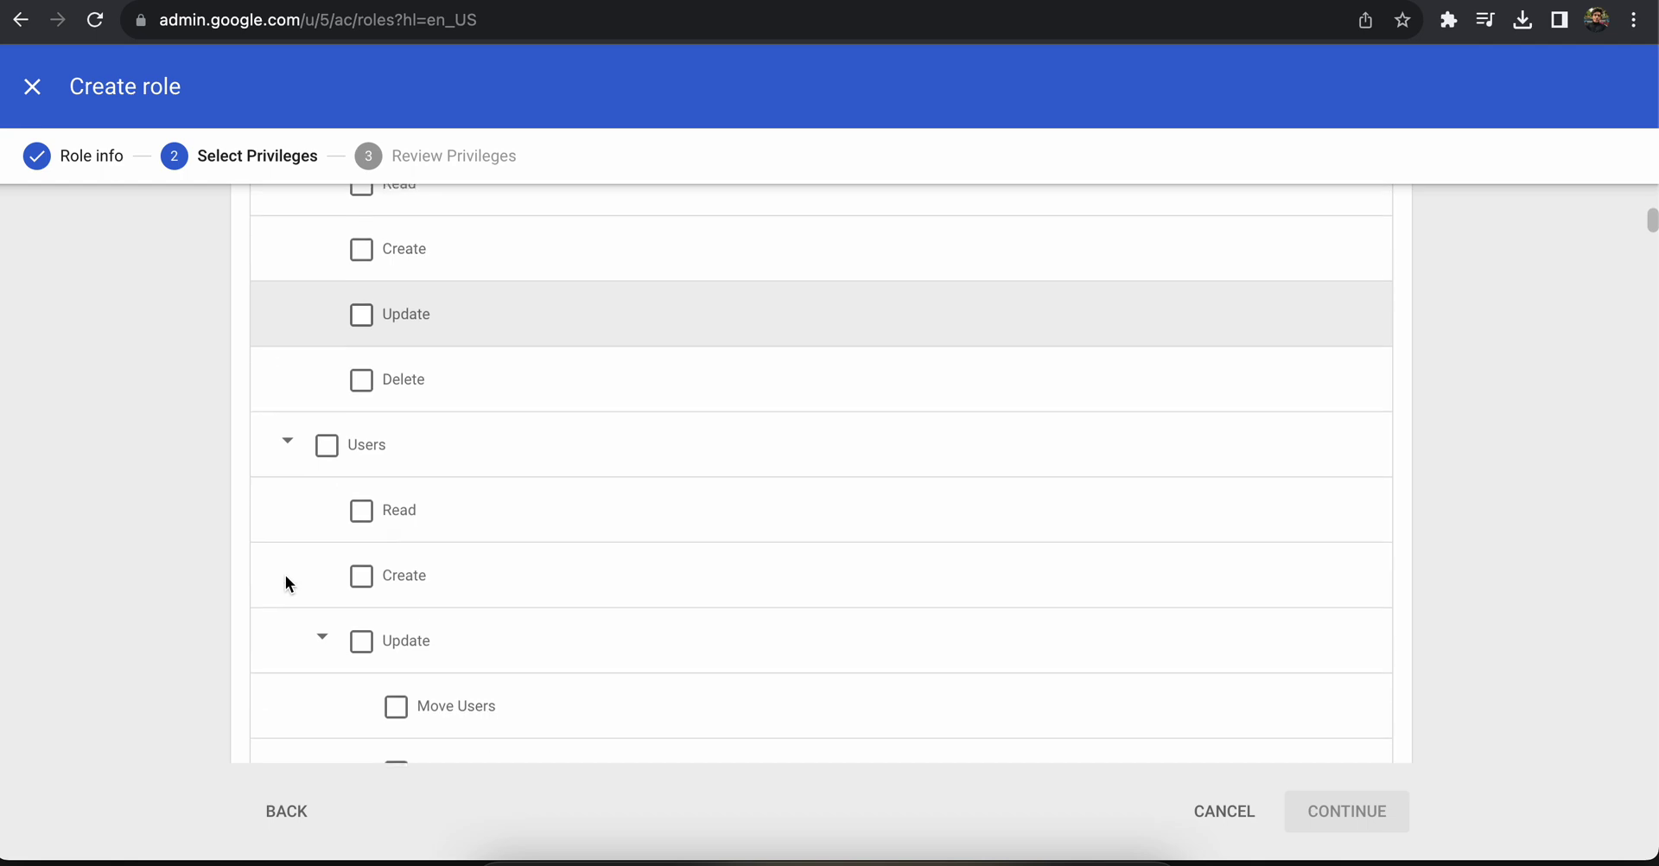
{"action": "scroll", "coordinate": [285, 574], "scroll_direction": "down", "scroll_amount": 3}
{"action": "scroll", "coordinate": [285, 573], "scroll_direction": "down", "scroll_amount": 2}
{"action": "scroll", "coordinate": [285, 574], "scroll_direction": "down", "scroll_amount": 2}
{"action": "scroll", "coordinate": [286, 574], "scroll_direction": "down", "scroll_amount": 1}
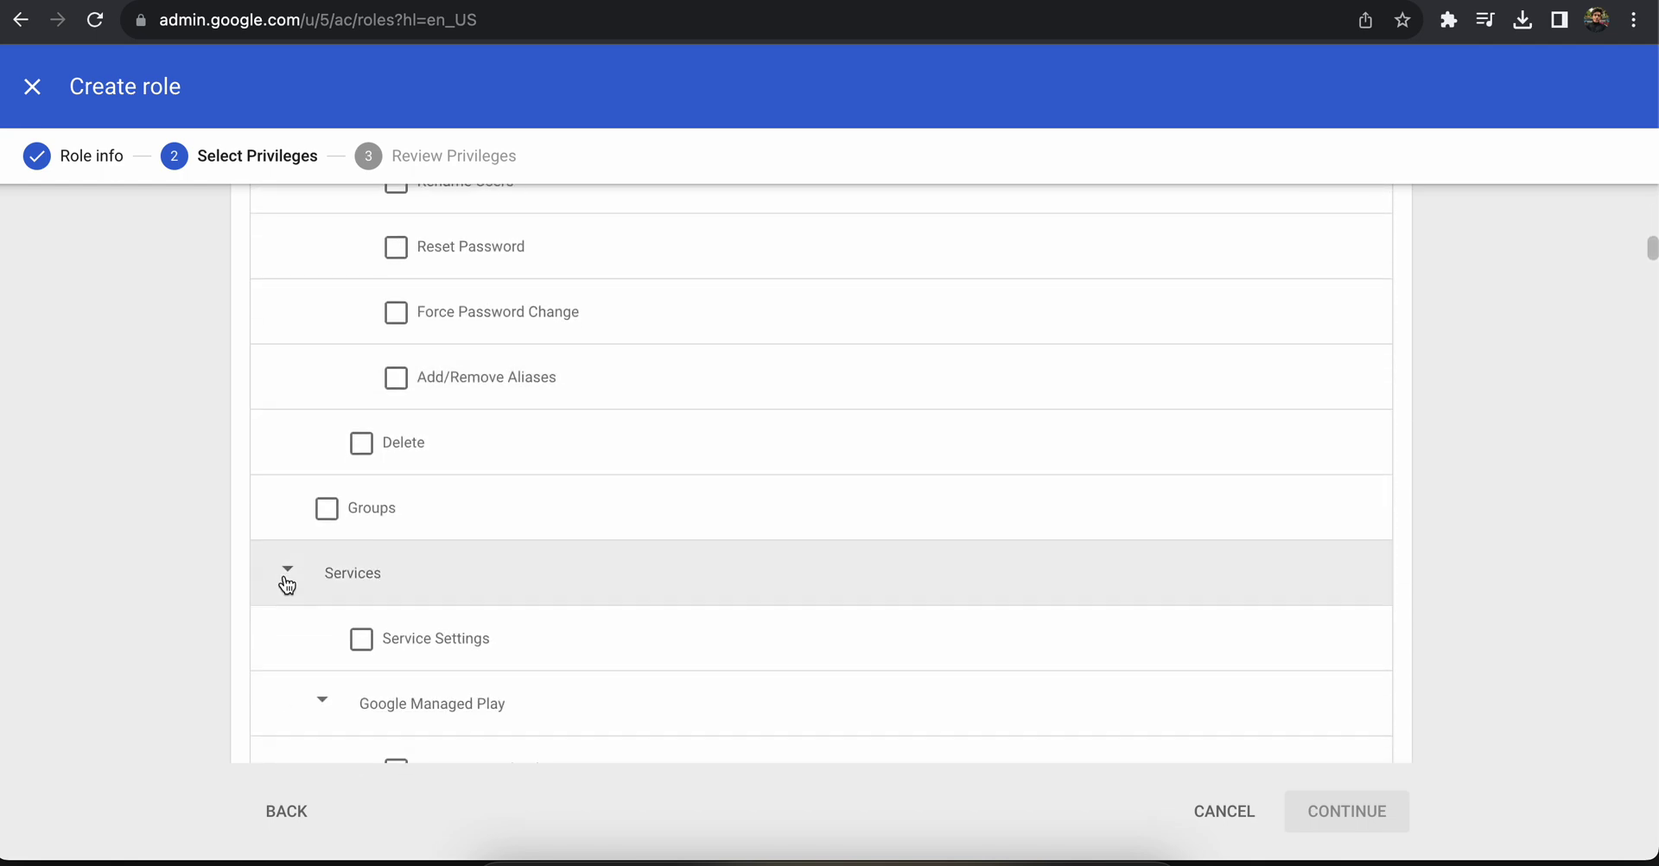
{"action": "scroll", "coordinate": [411, 432], "scroll_direction": "down", "scroll_amount": 5}
{"action": "scroll", "coordinate": [411, 432], "scroll_direction": "down", "scroll_amount": 3}
{"action": "scroll", "coordinate": [411, 432], "scroll_direction": "down", "scroll_amount": 10}
{"action": "scroll", "coordinate": [411, 432], "scroll_direction": "down", "scroll_amount": 10}
{"action": "scroll", "coordinate": [385, 365], "scroll_direction": "down", "scroll_amount": 2}
Grant Billing Management, leaving Early Access settings off, and continue to review
{"action": "left_click", "coordinate": [396, 400]}
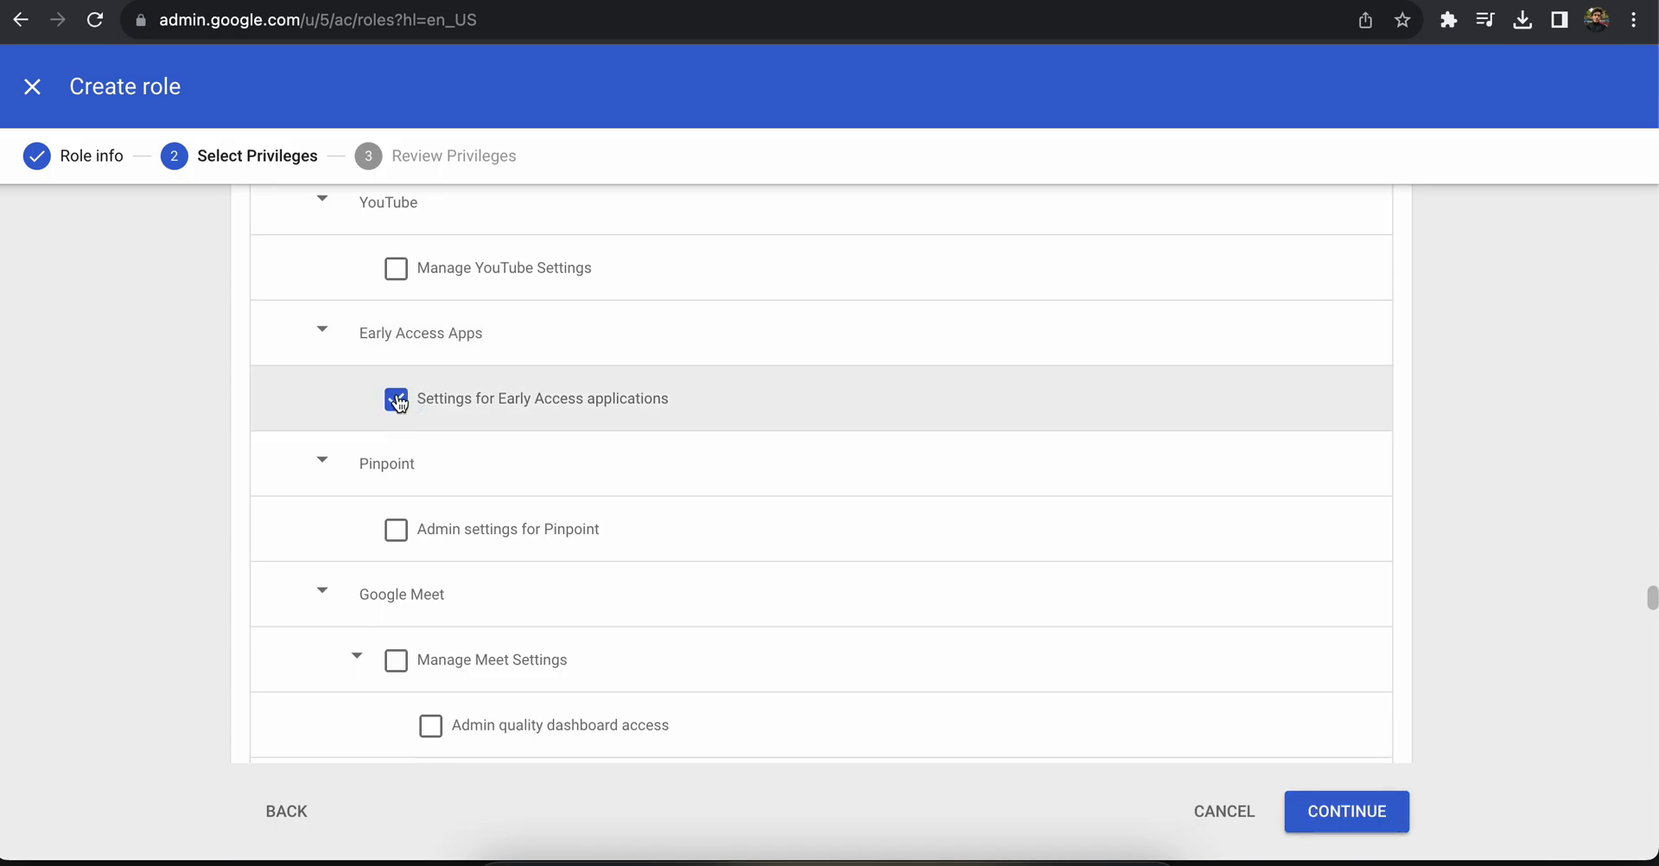
{"action": "left_click", "coordinate": [396, 400]}
{"action": "scroll", "coordinate": [398, 402], "scroll_direction": "down", "scroll_amount": 10}
{"action": "scroll", "coordinate": [399, 403], "scroll_direction": "down", "scroll_amount": 15}
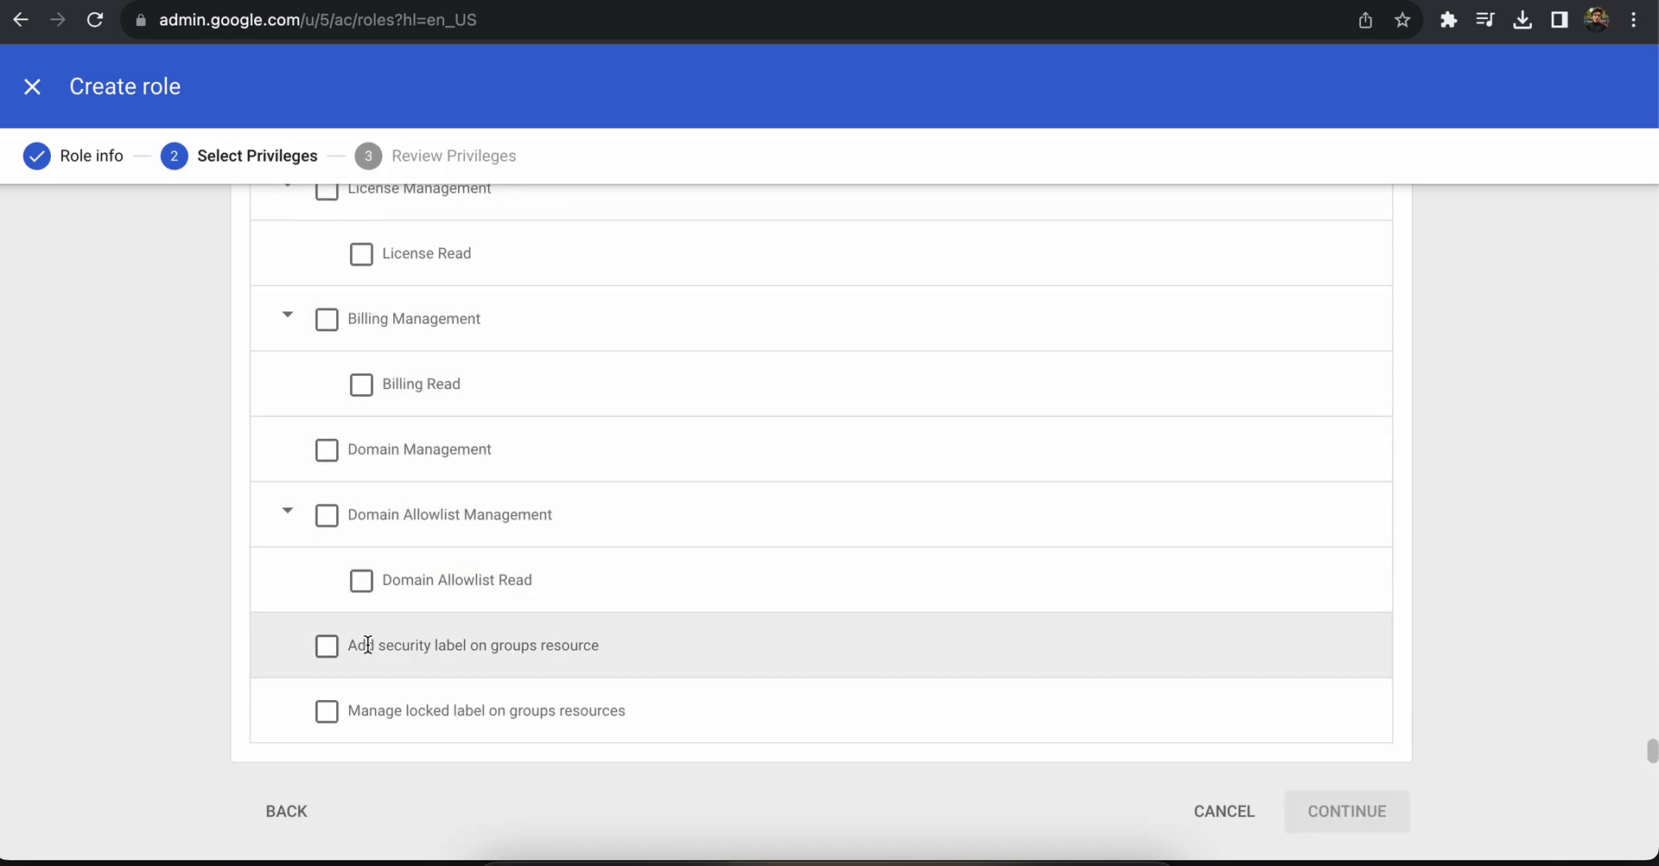
{"action": "left_click", "coordinate": [331, 315]}
{"action": "scroll", "coordinate": [438, 263], "scroll_direction": "up", "scroll_amount": 1}
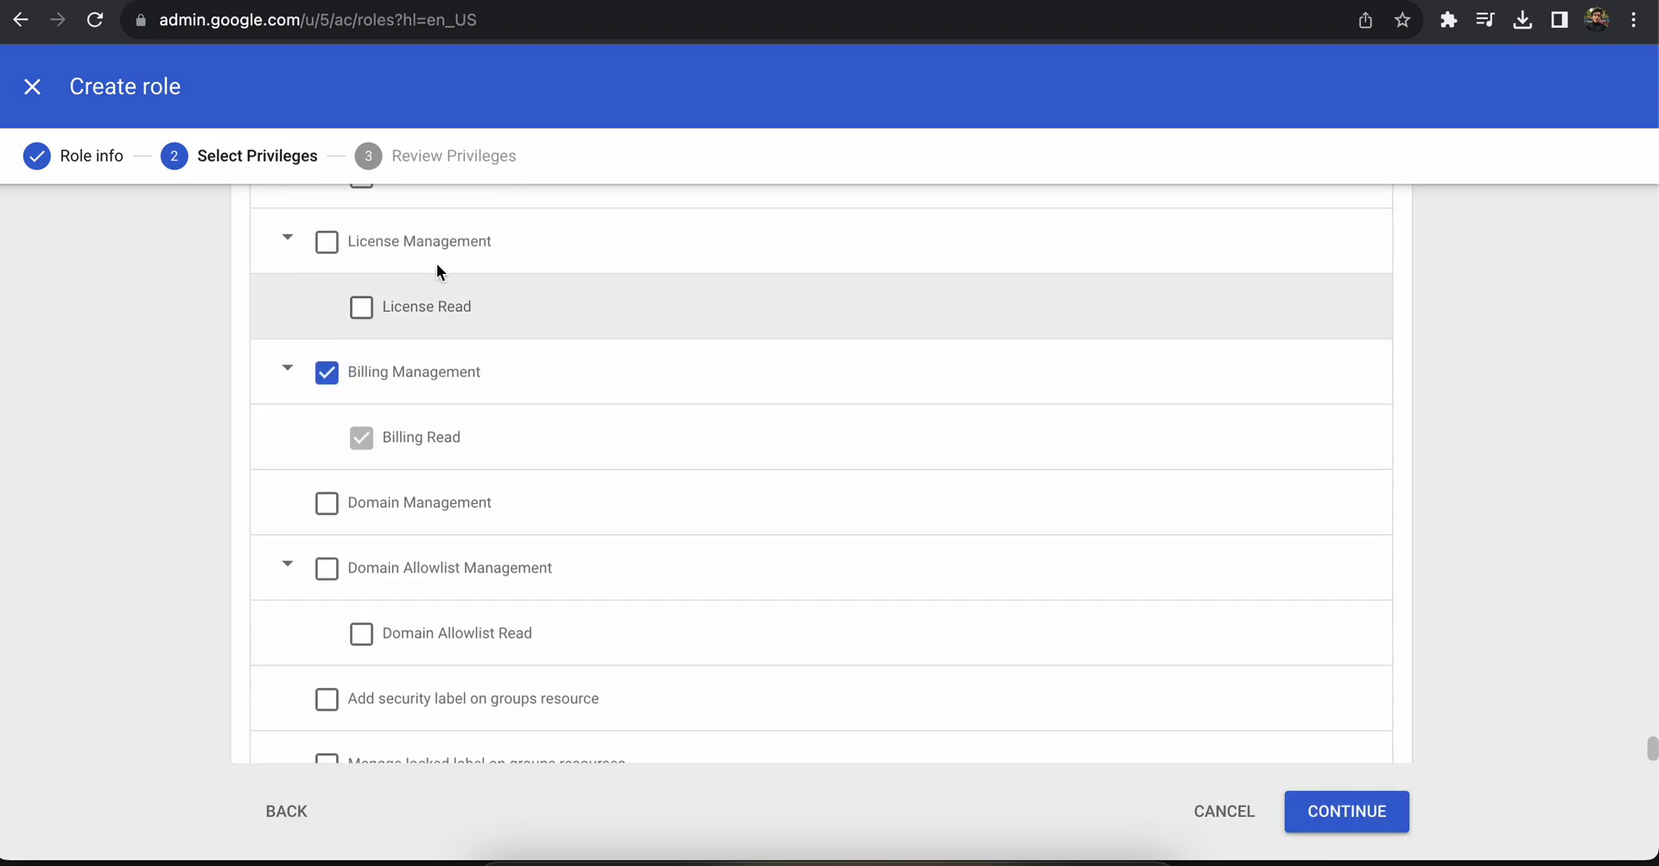
{"action": "scroll", "coordinate": [437, 263], "scroll_direction": "up", "scroll_amount": 5}
{"action": "left_click", "coordinate": [1353, 816]}
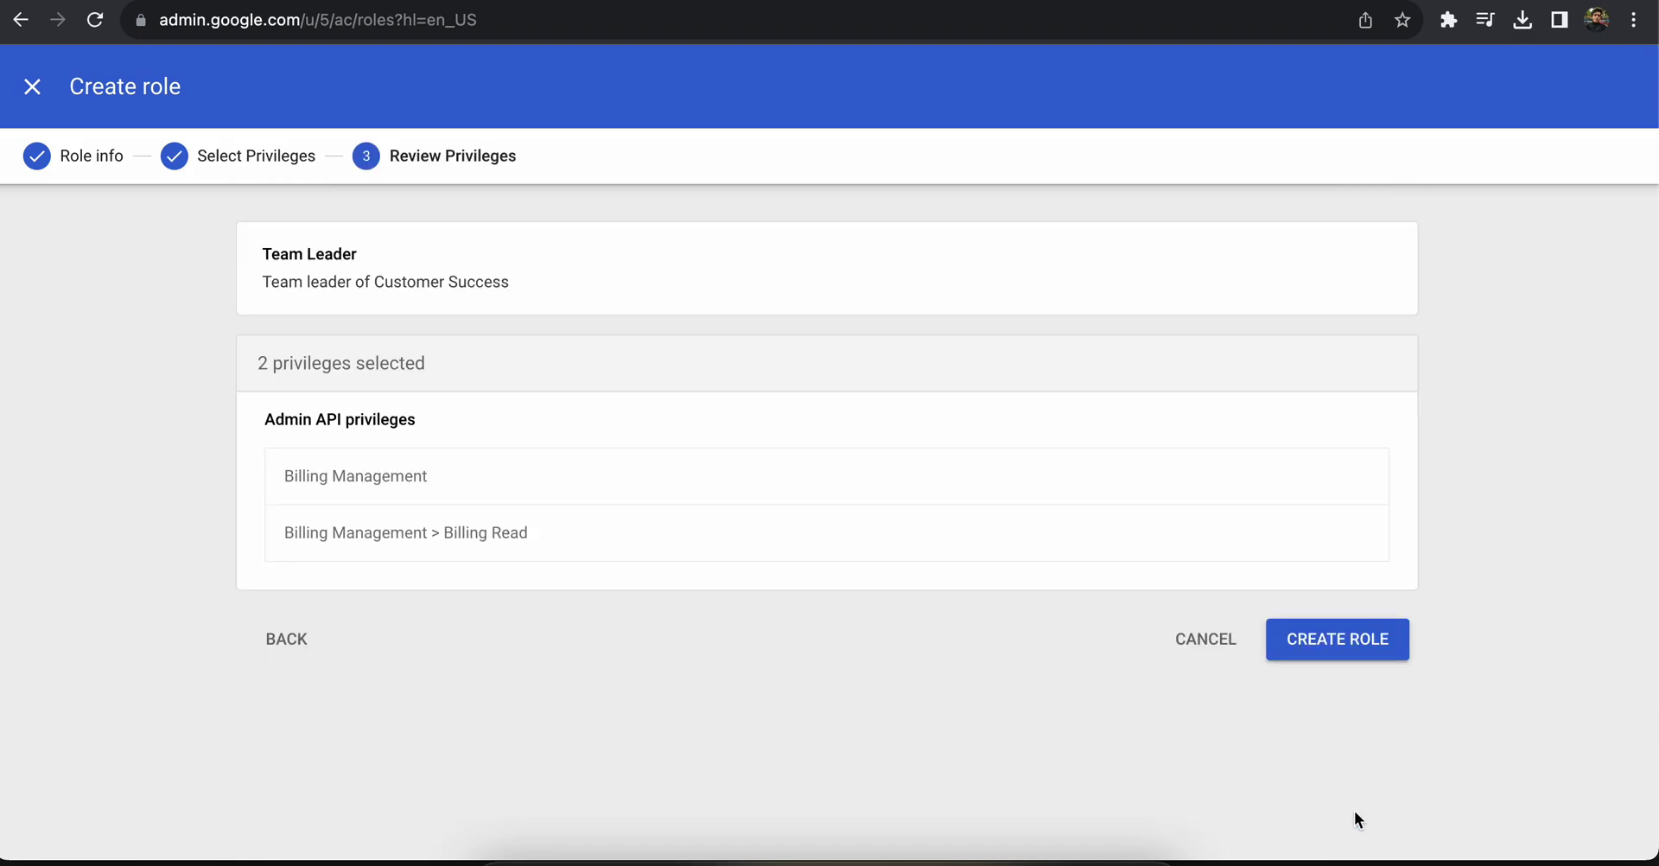
{"action": "left_click_drag", "start_coordinate": [245, 250], "coordinate": [488, 257]}
{"action": "left_click_drag", "start_coordinate": [355, 282], "coordinate": [859, 283]}
{"action": "left_click_drag", "start_coordinate": [202, 401], "coordinate": [507, 417]}
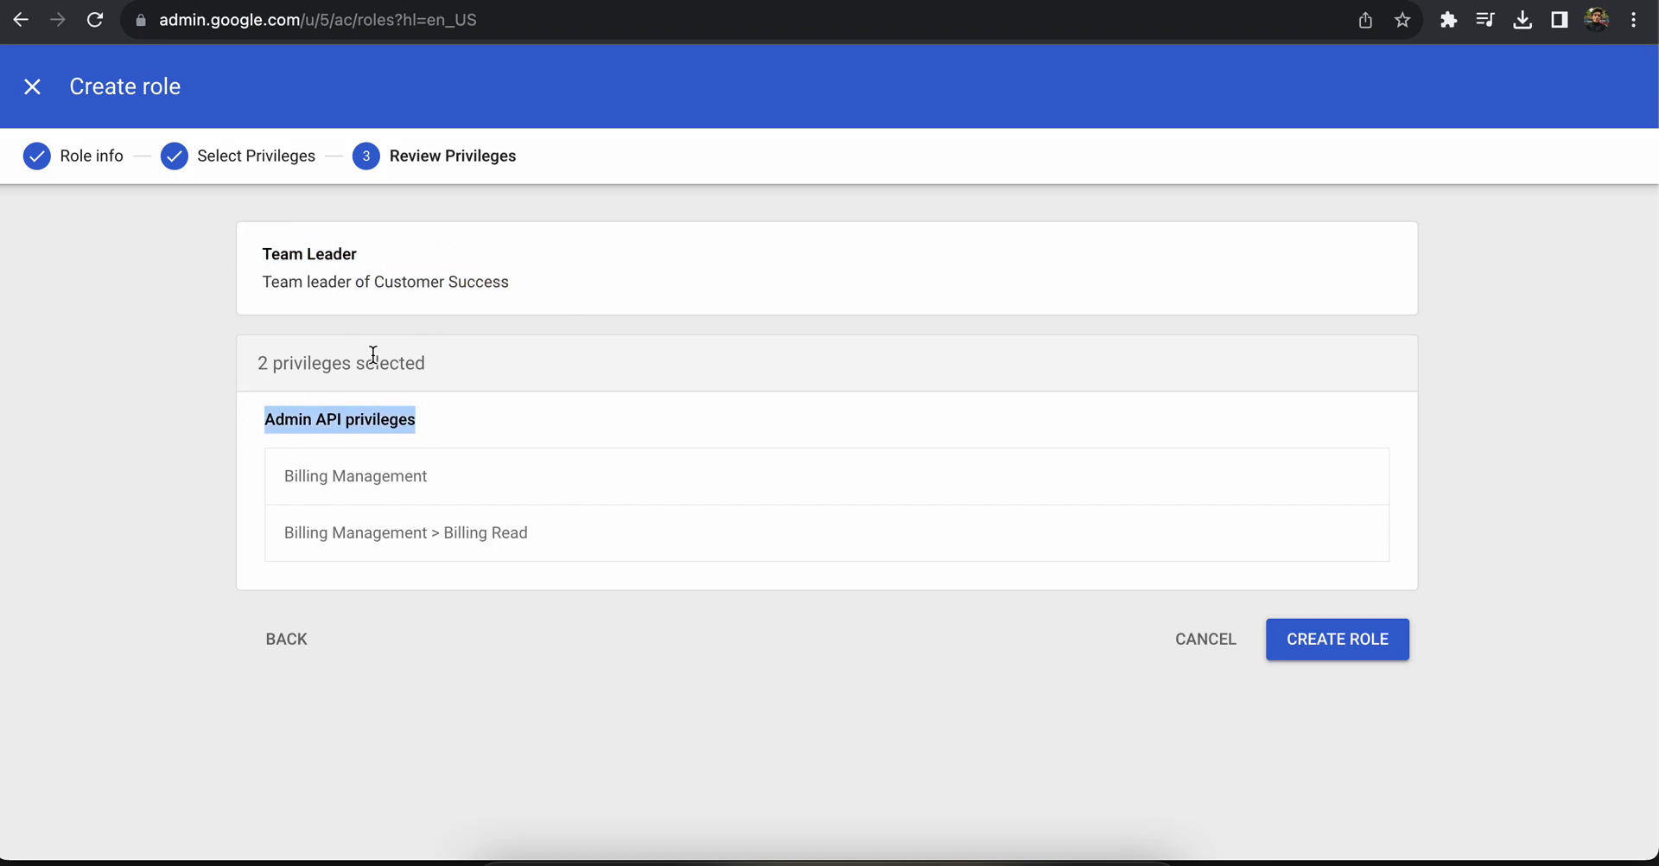
{"action": "left_click_drag", "start_coordinate": [309, 281], "coordinate": [617, 291]}
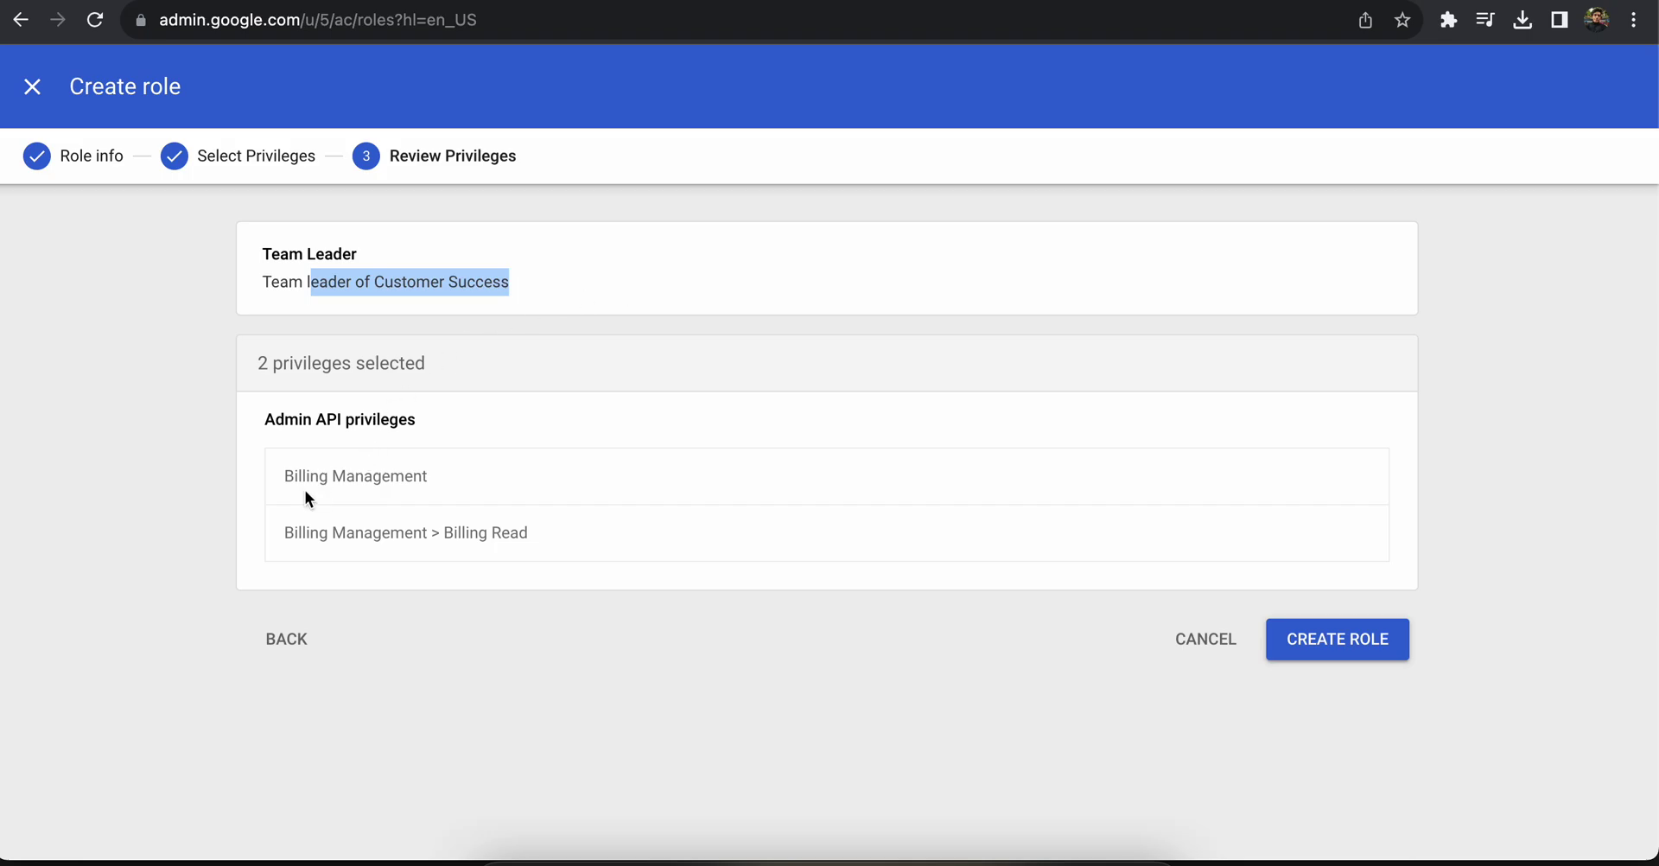
{"action": "left_click_drag", "start_coordinate": [251, 430], "coordinate": [487, 447]}
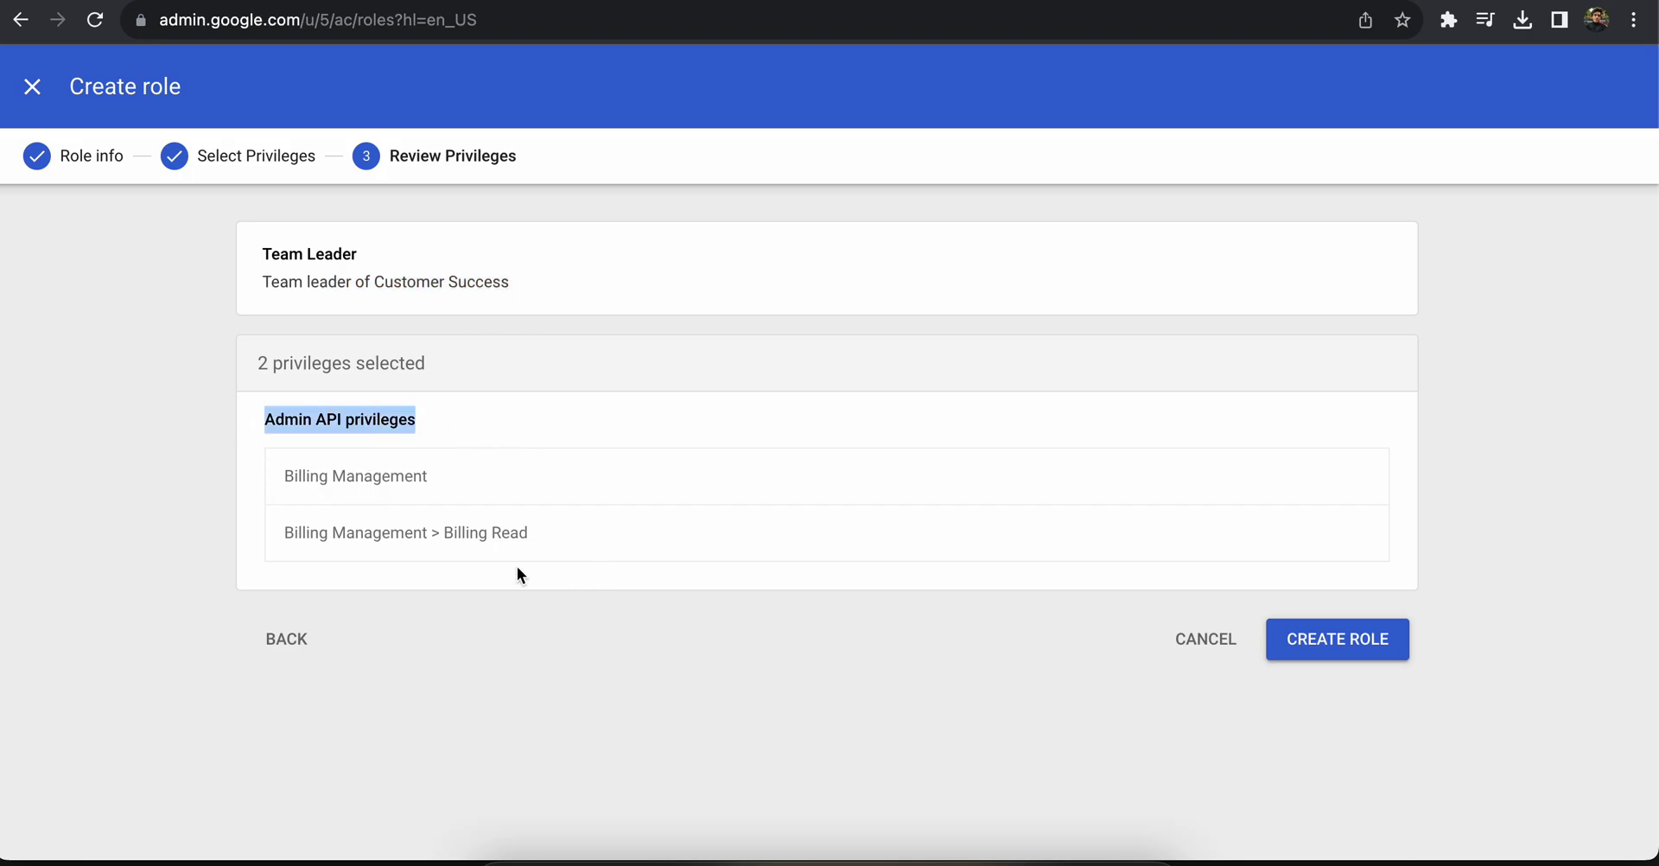
{"action": "left_click", "coordinate": [663, 481]}
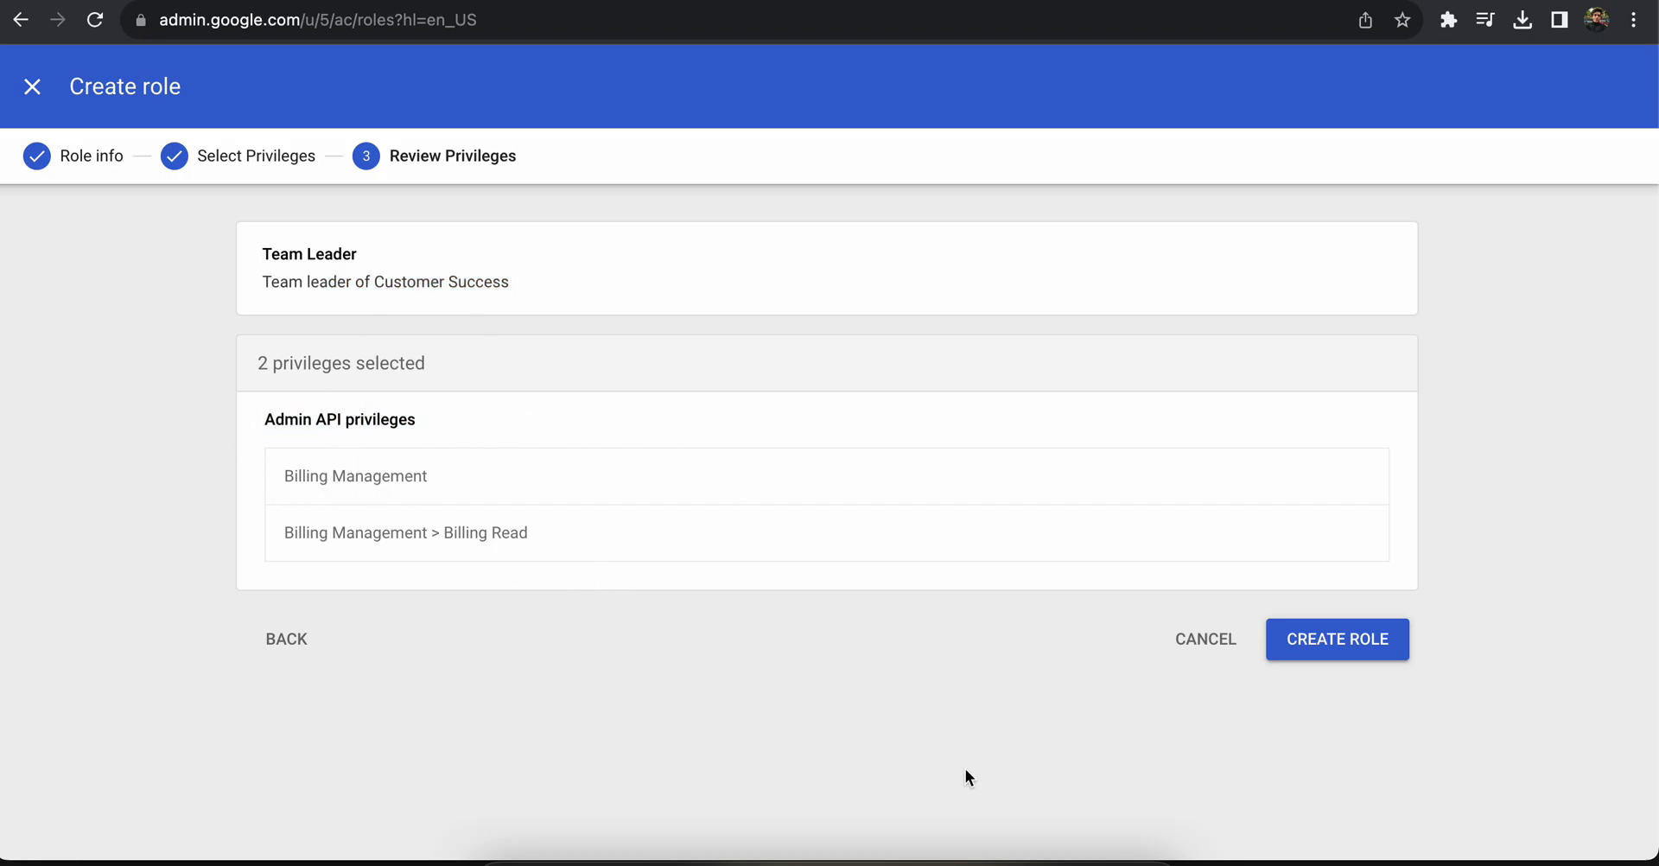
Save the Team Leader role and bring up its member-assignment form
{"action": "left_click", "coordinate": [1308, 636]}
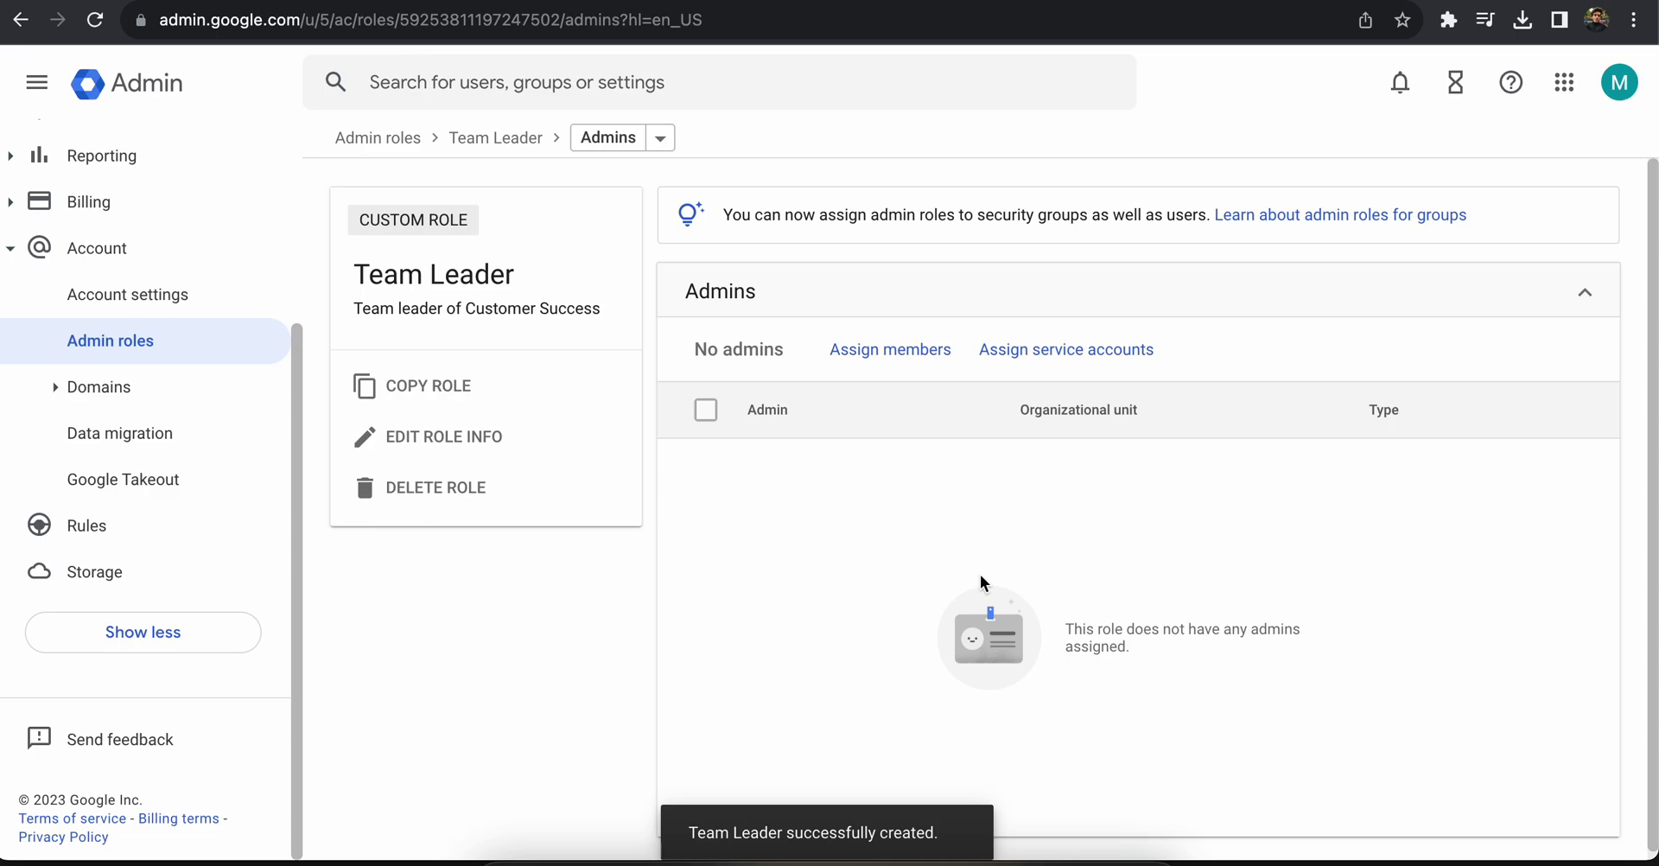
{"action": "left_click", "coordinate": [885, 347]}
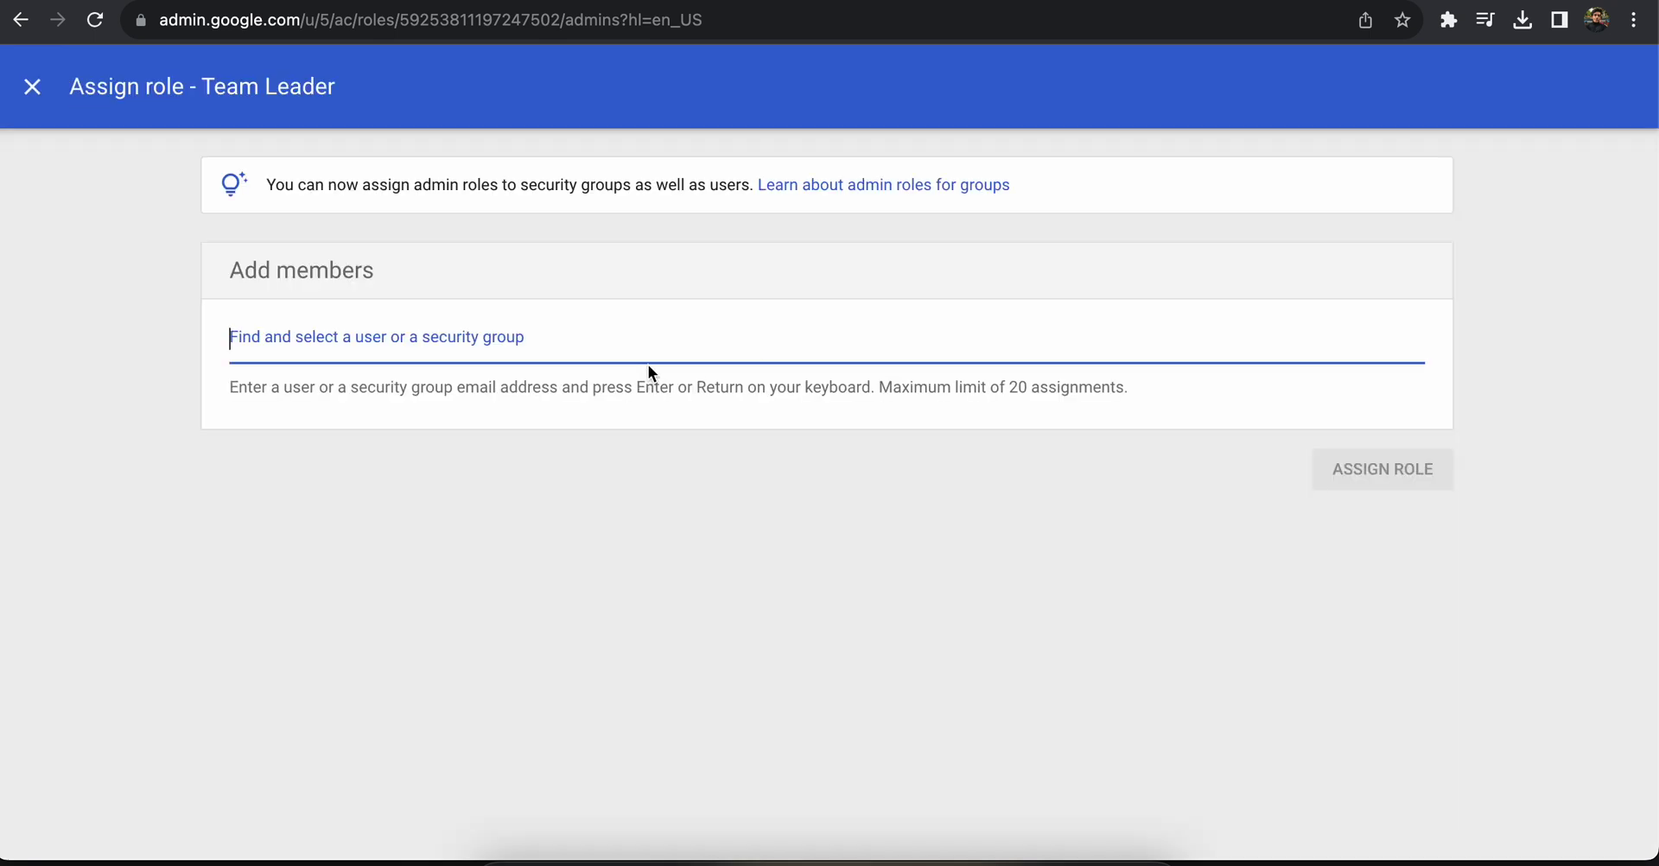
{"action": "left_click", "coordinate": [648, 338]}
{"action": "type", "text": "Joy"}
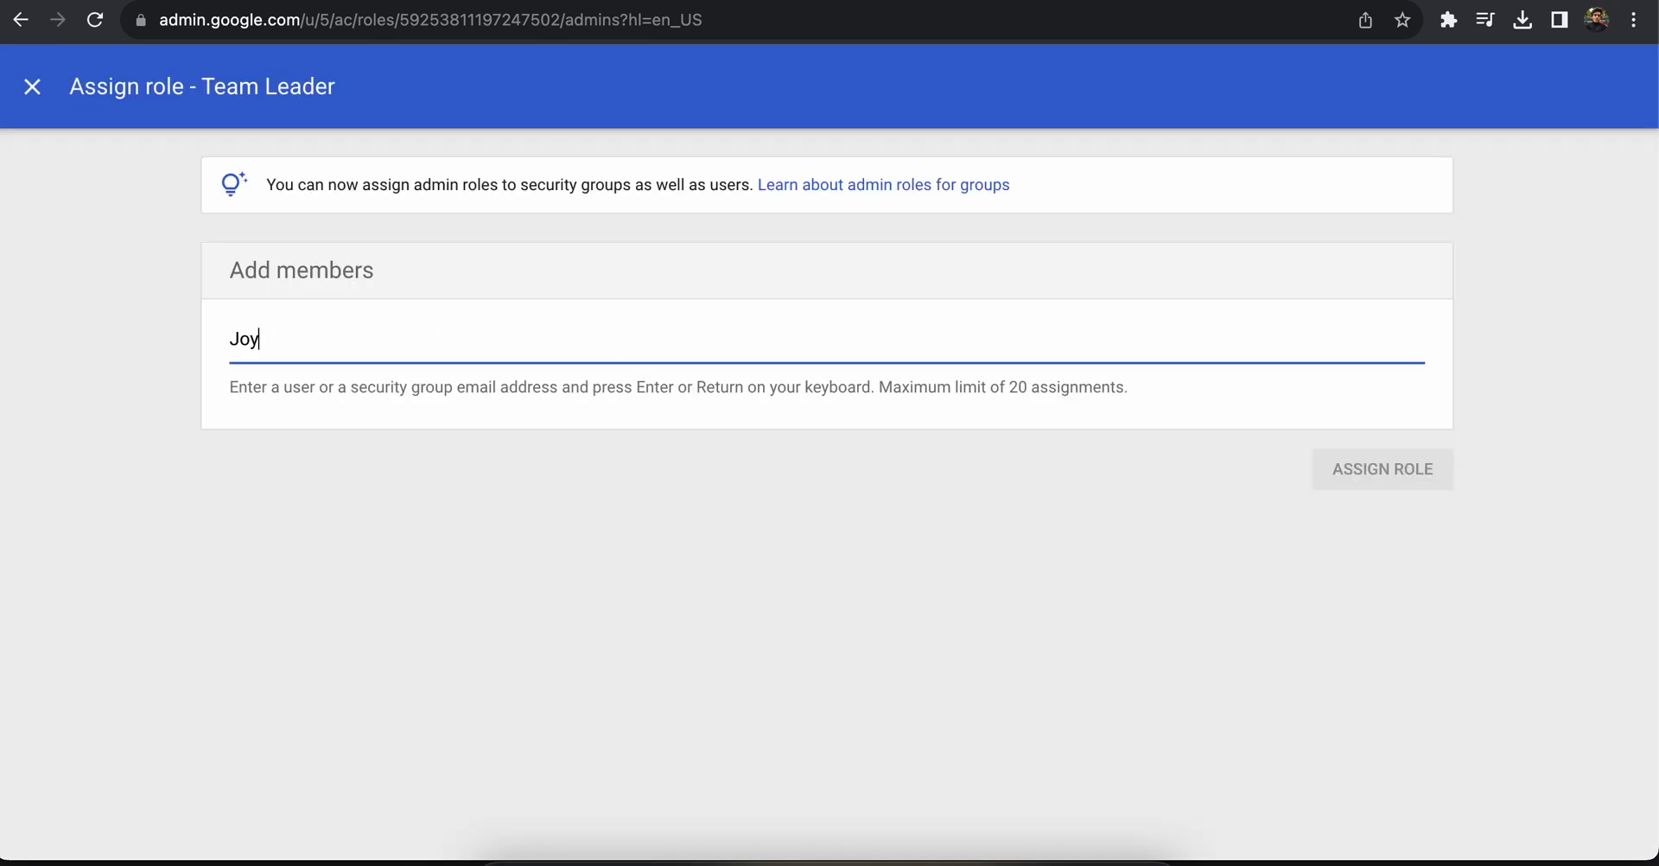
{"action": "left_click", "coordinate": [463, 404]}
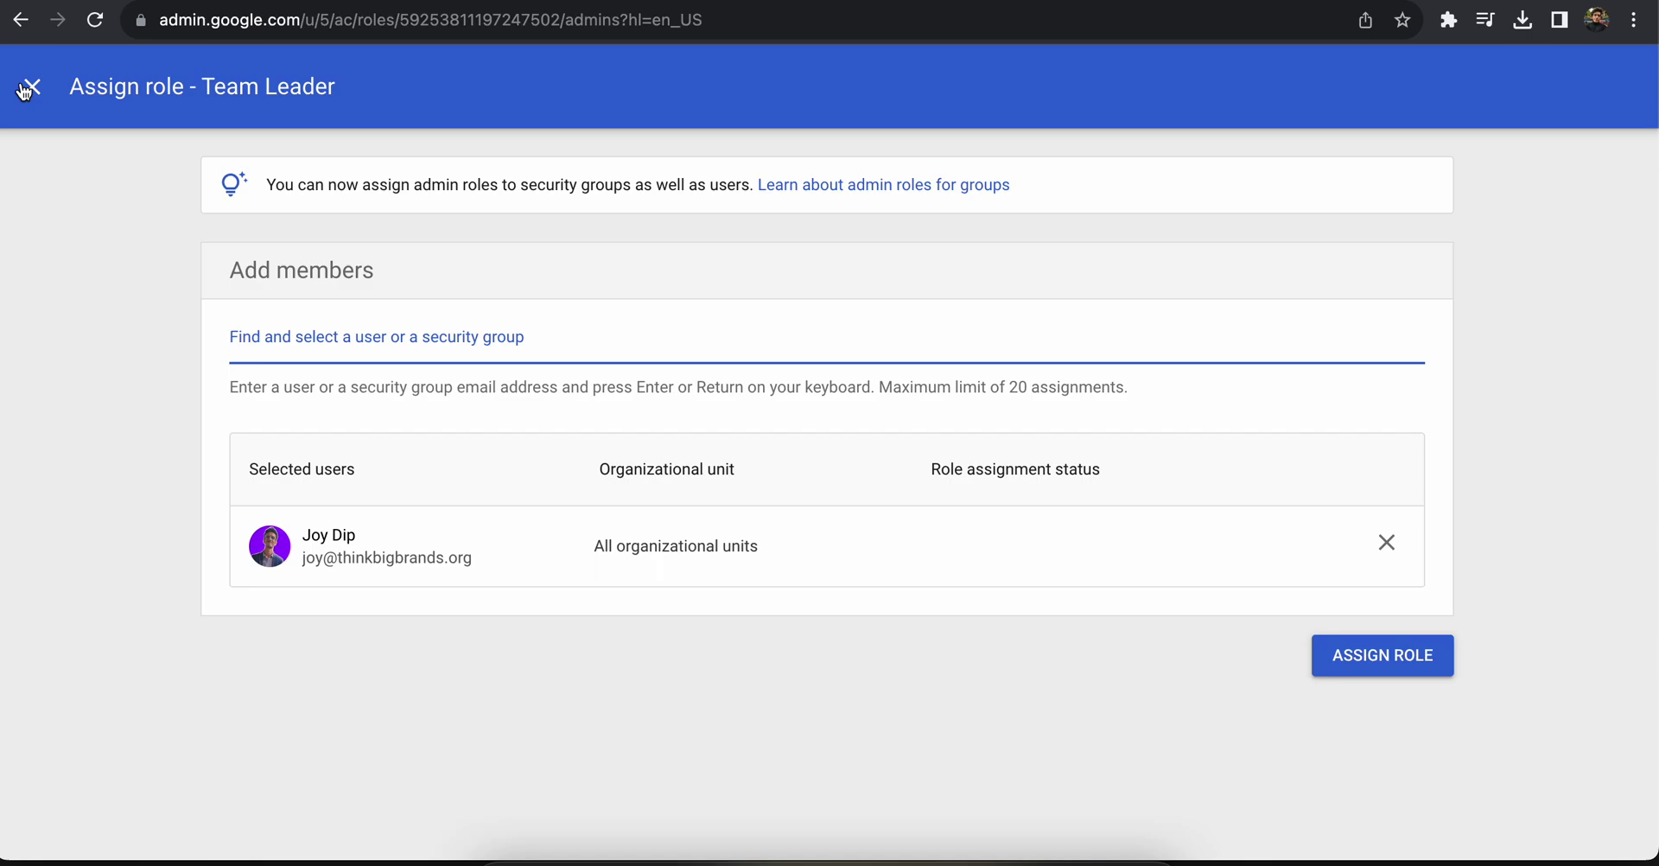
{"action": "left_click", "coordinate": [26, 88]}
{"action": "left_click", "coordinate": [950, 529]}
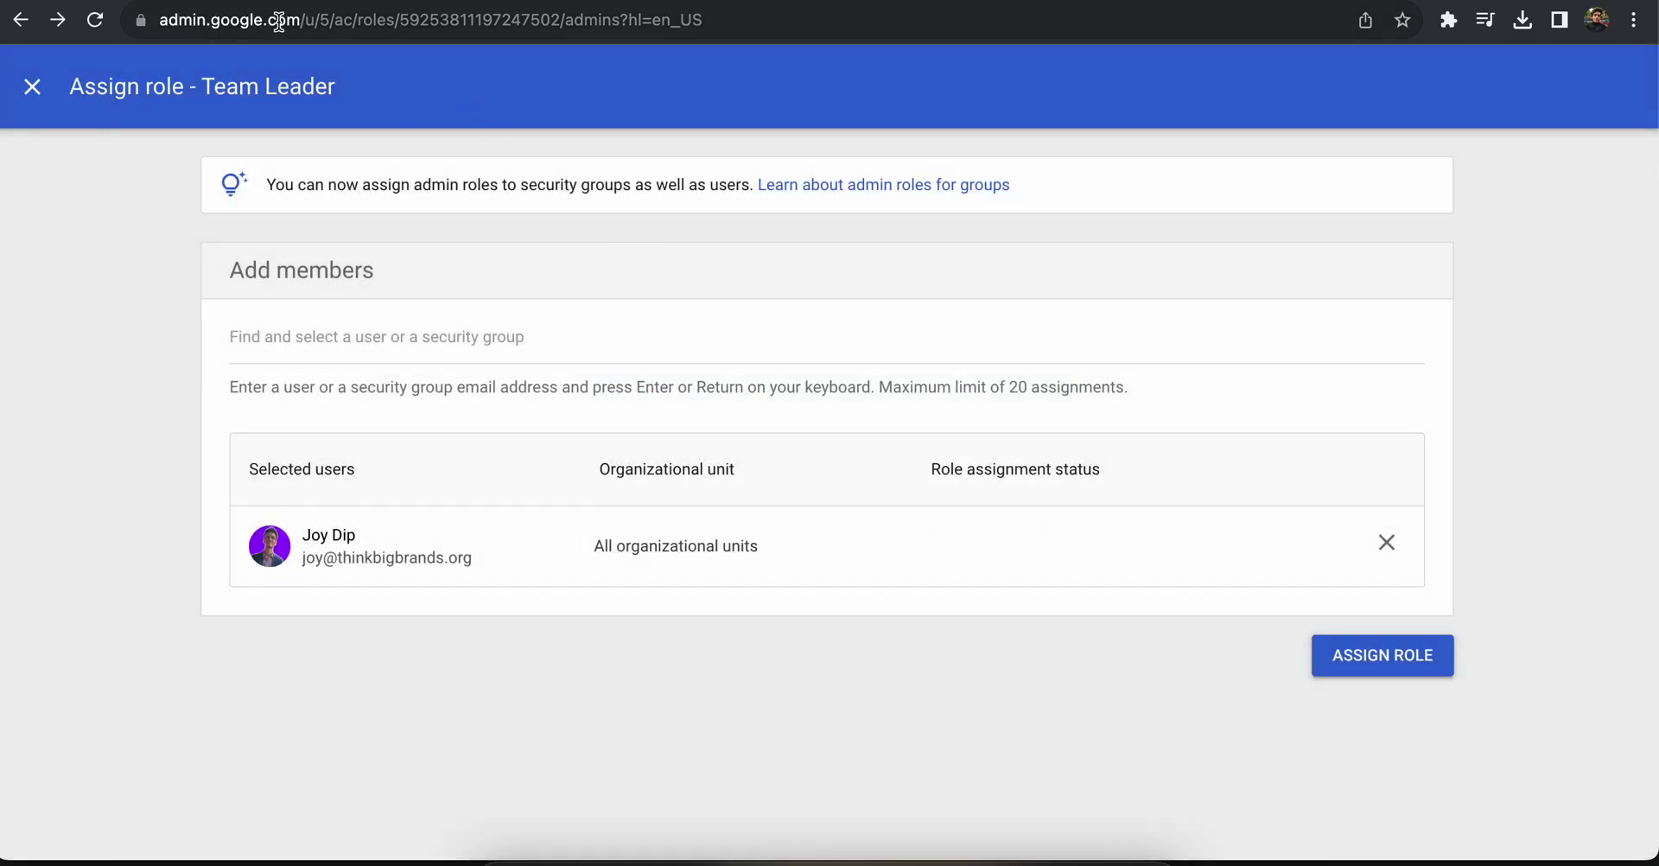
{"action": "left_click", "coordinate": [31, 102]}
{"action": "left_click", "coordinate": [931, 539]}
{"action": "left_click", "coordinate": [32, 86]}
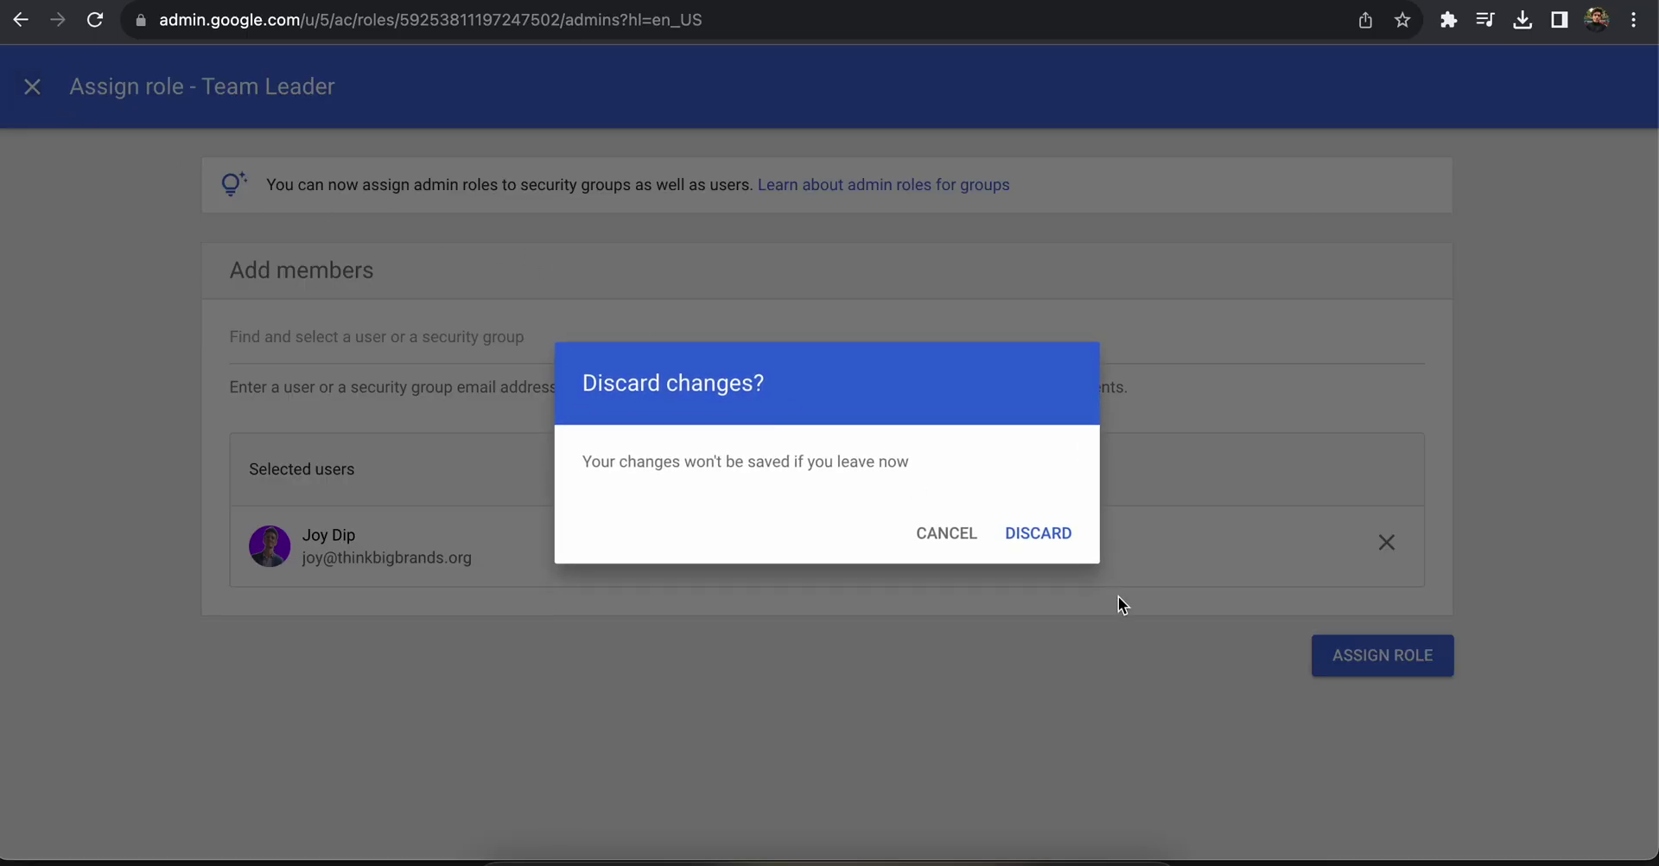
{"action": "left_click", "coordinate": [1051, 537]}
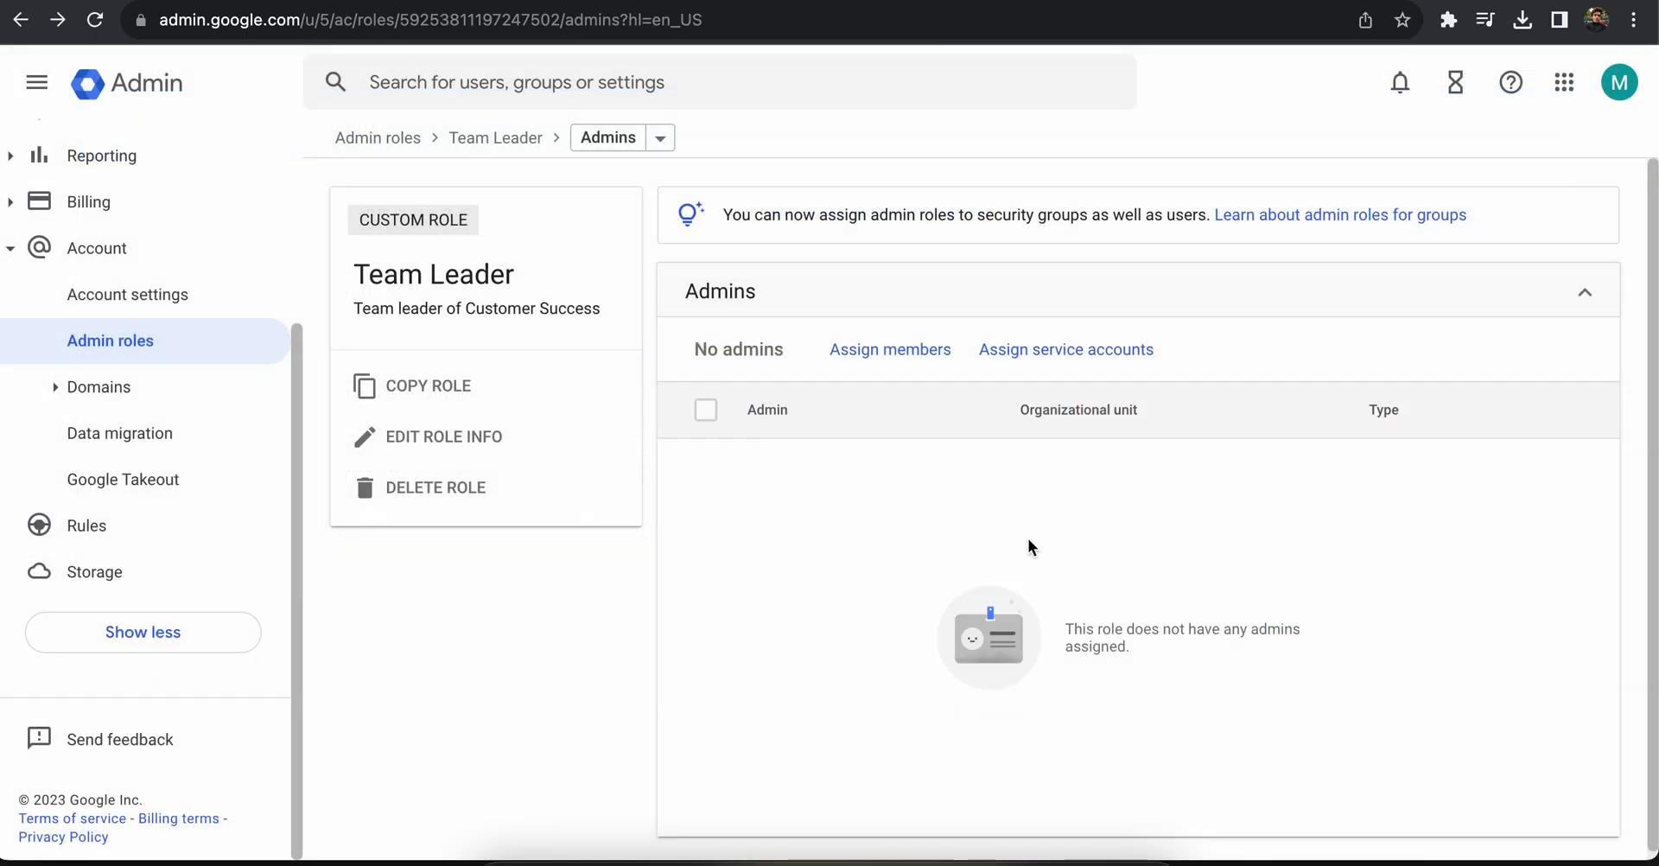